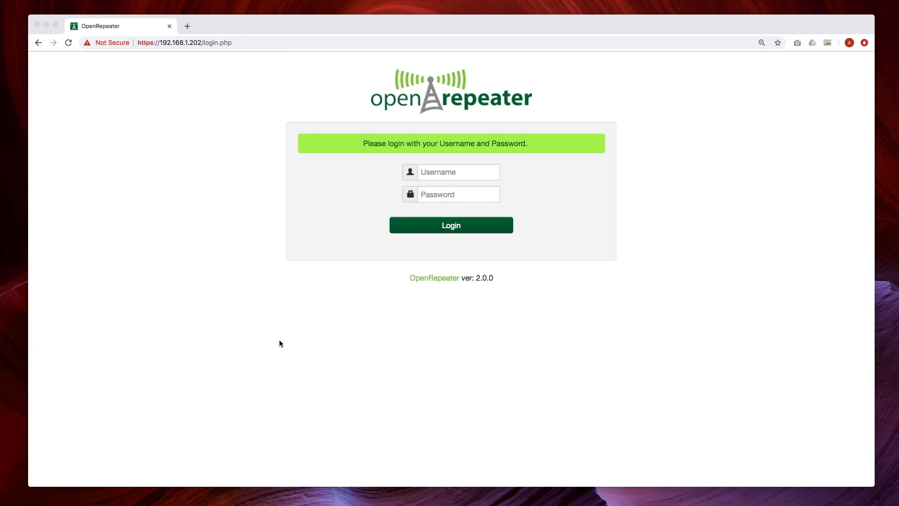
- Log in to the OpenRepeater web interface with the admin username and its password
click(433, 172)
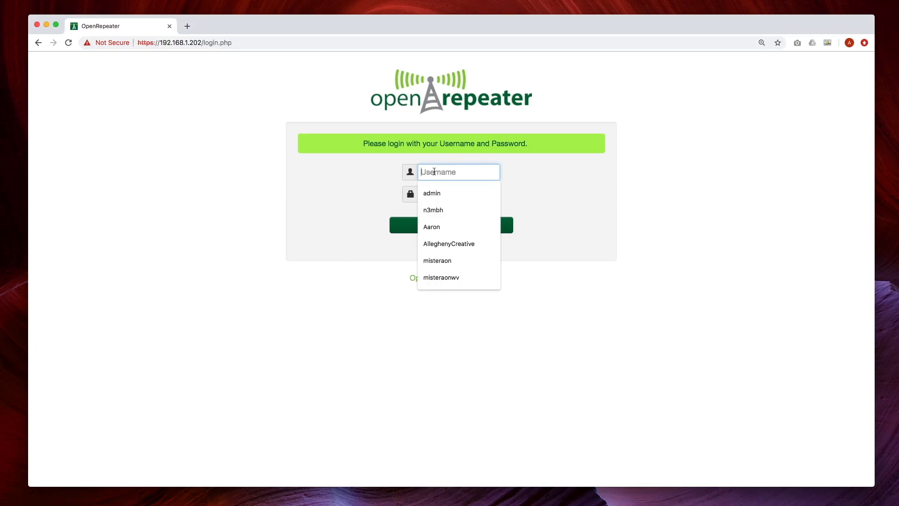
text(adi)
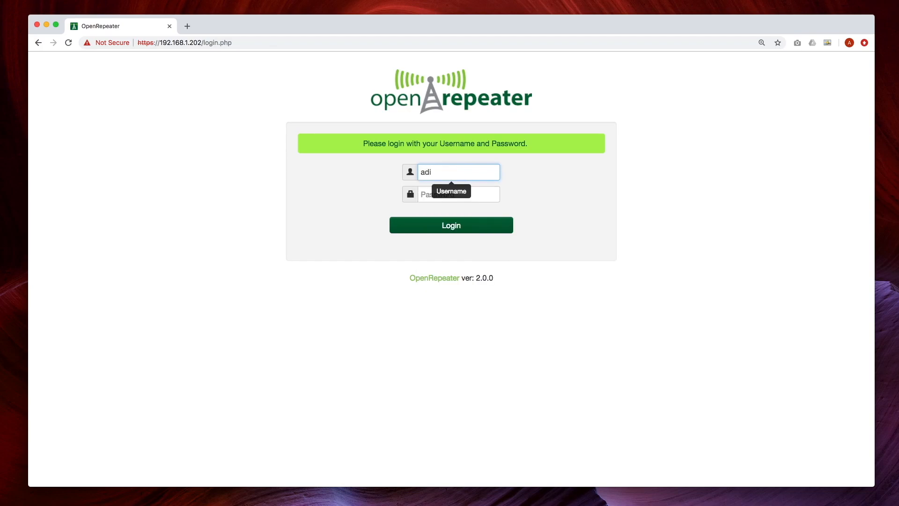
text(min)
key(Tab)
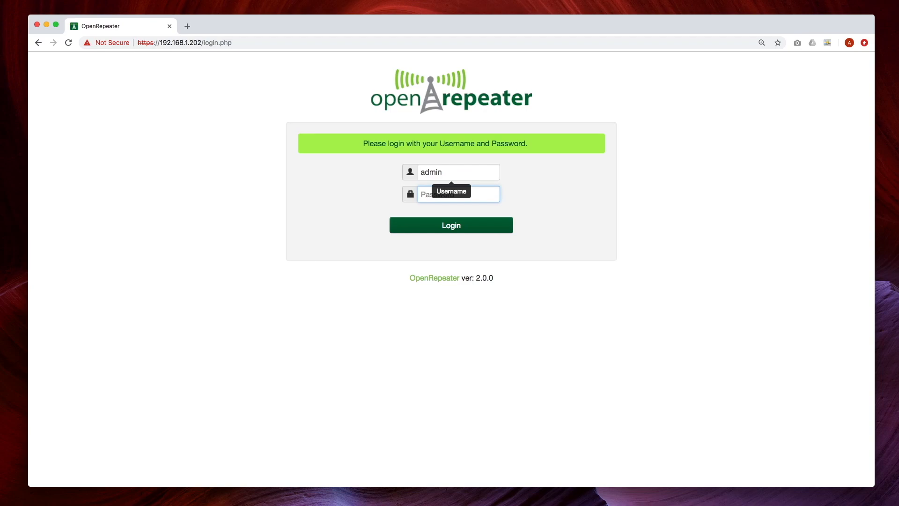
text(open)
key(Return)
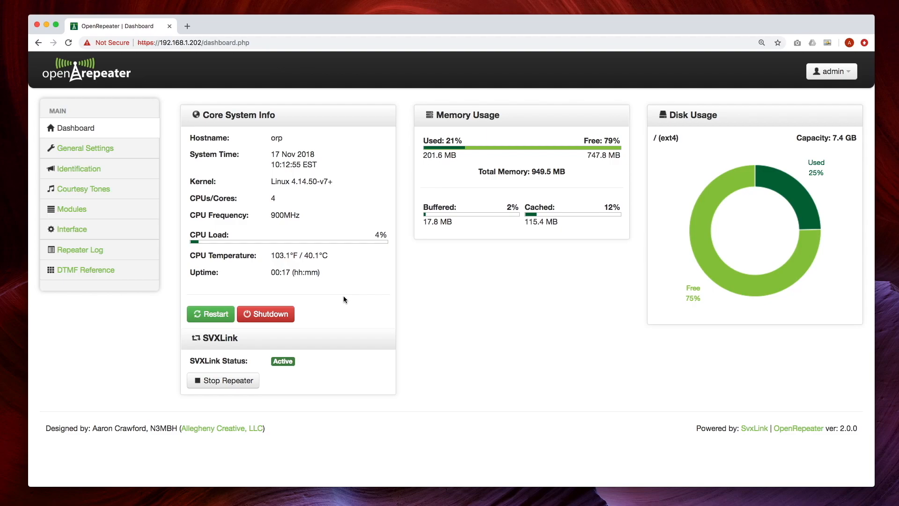
- Stop the repeater from the Dashboard, then start it again
click(230, 381)
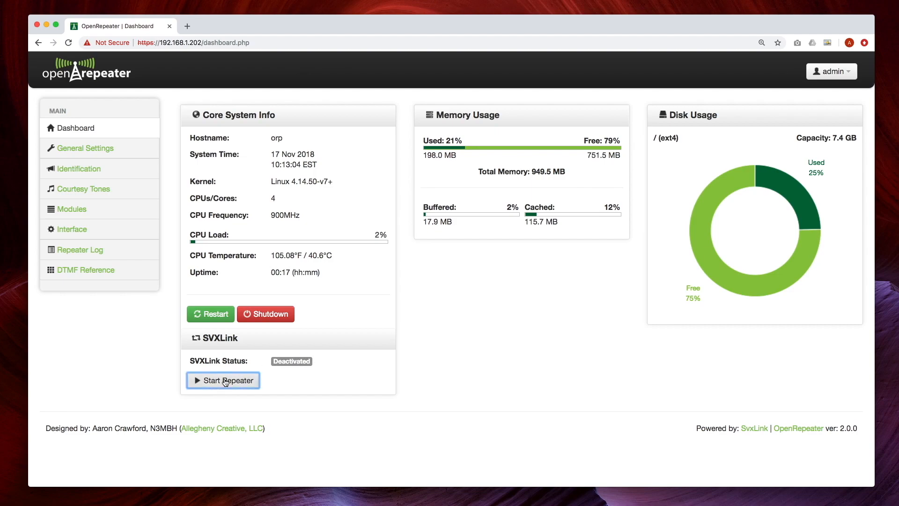
click(226, 382)
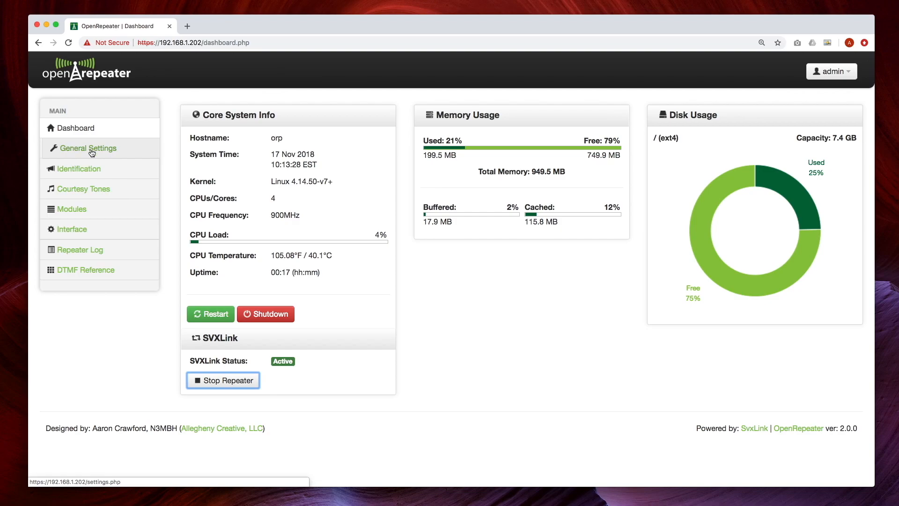
- In General Settings, replace the TX Tail value 4 with 2
click(108, 157)
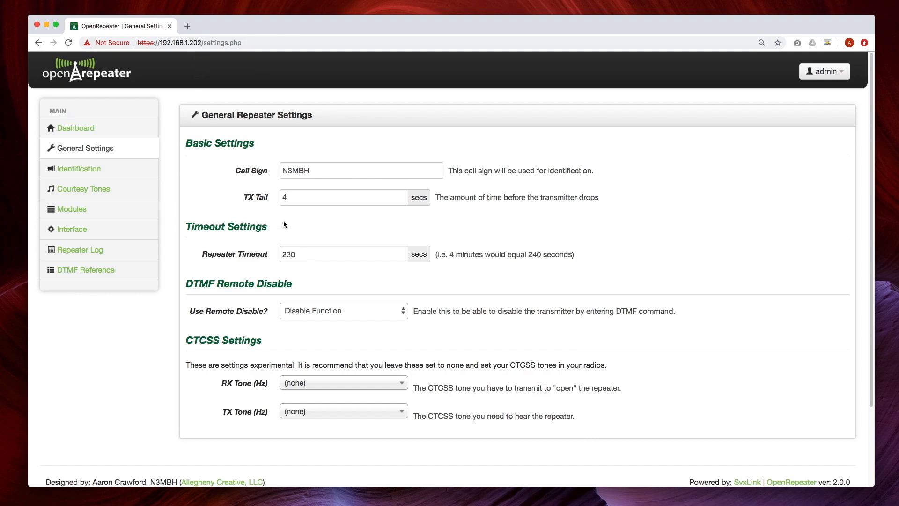
click(296, 197)
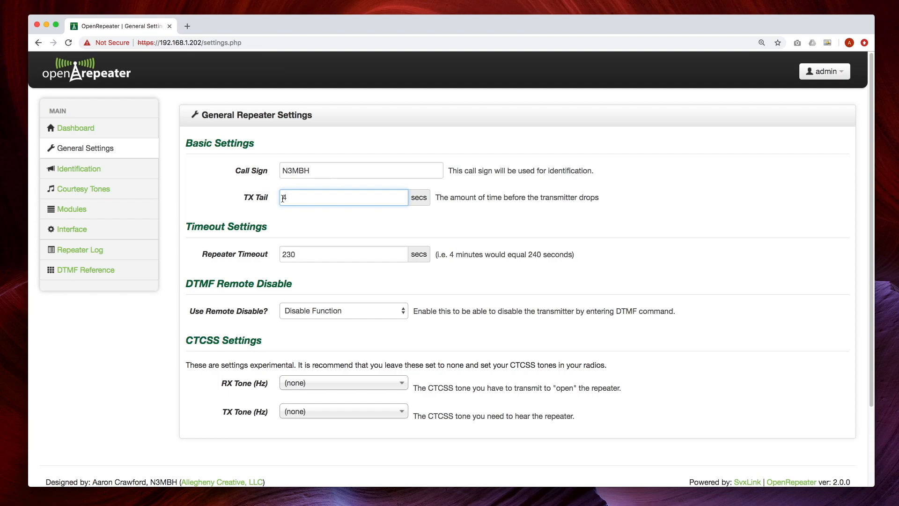
key(BackSpace)
text(2)
key(Tab)
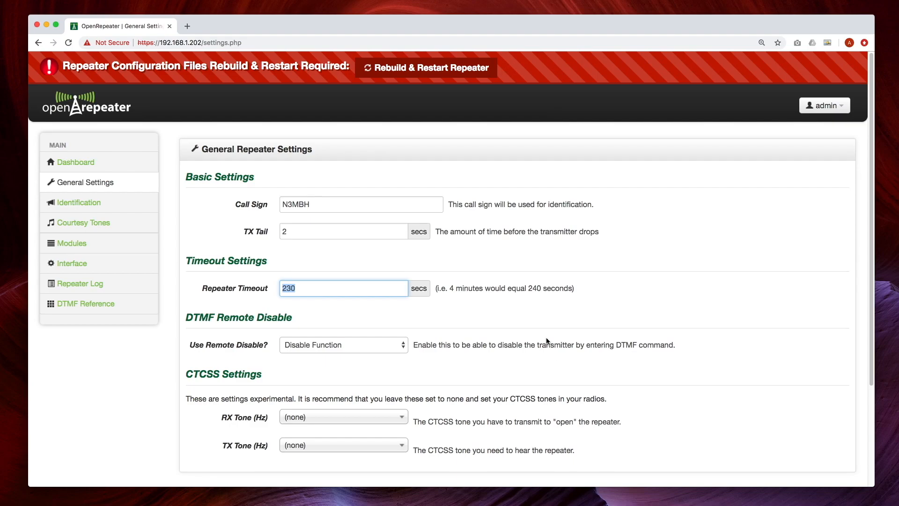
scroll(547, 340, down, 2)
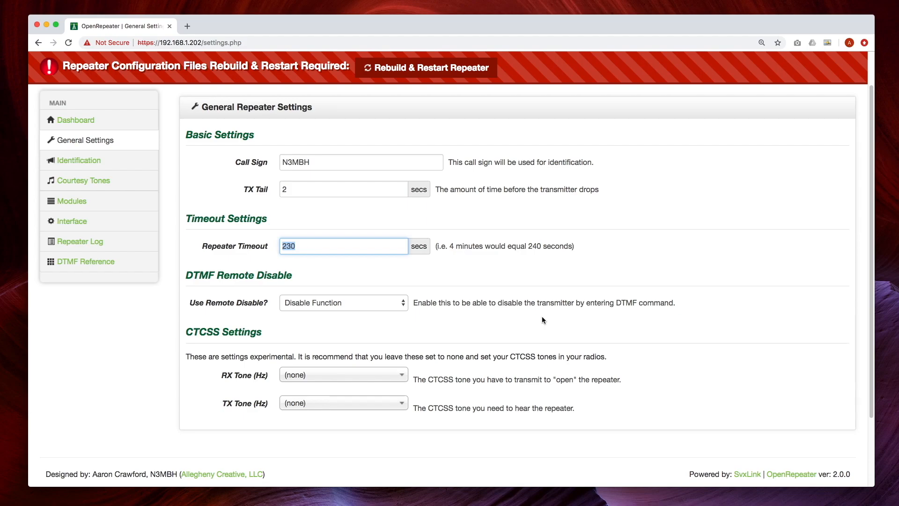
scroll(542, 315, up, 1)
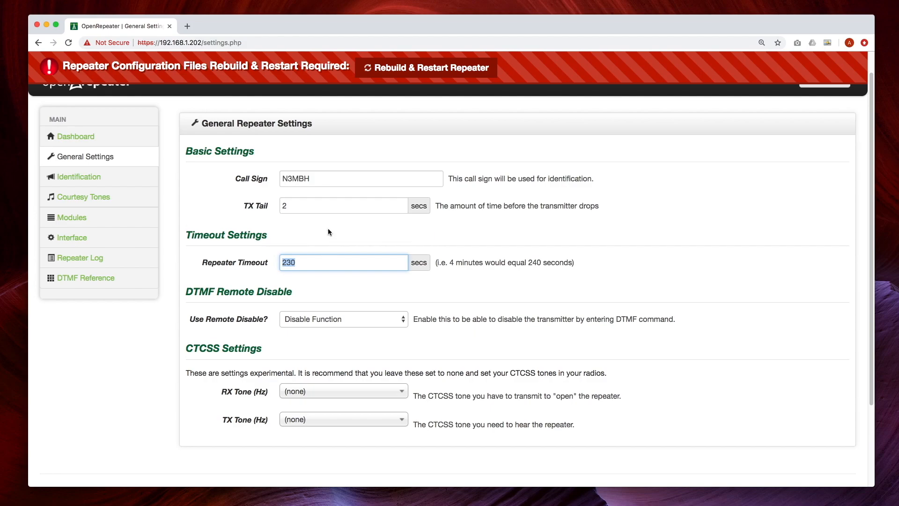
- Rebuild the configuration from the red banner and confirm the repeater restart
click(462, 71)
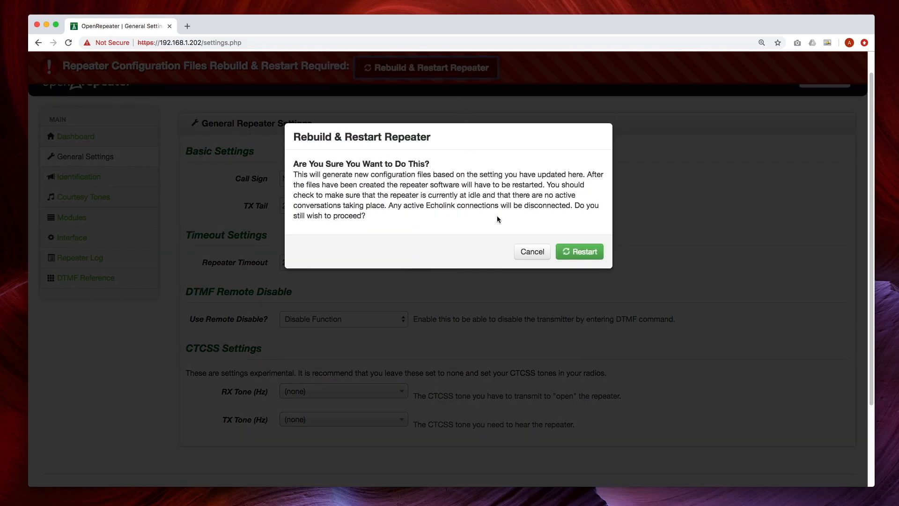
click(586, 254)
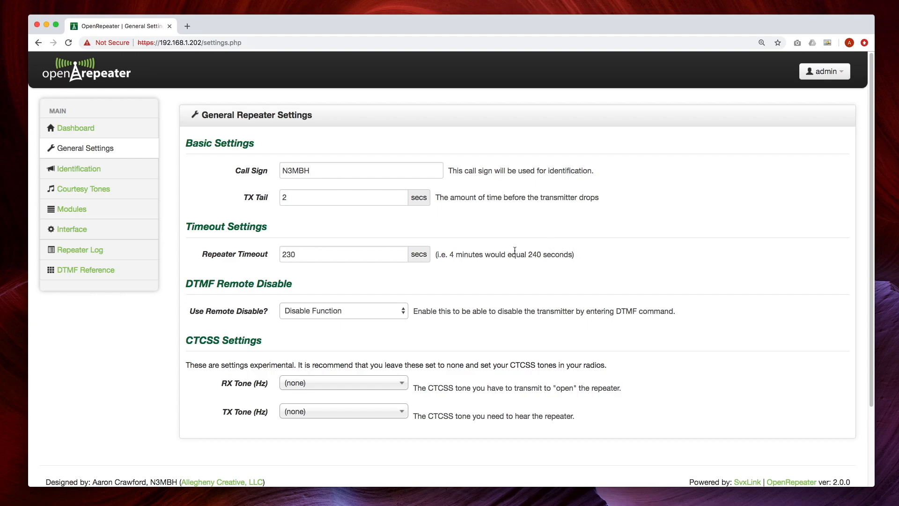
- Set Use Remote Disable? to Enable Function and check the new Pin Code field
scroll(515, 249, down, 1)
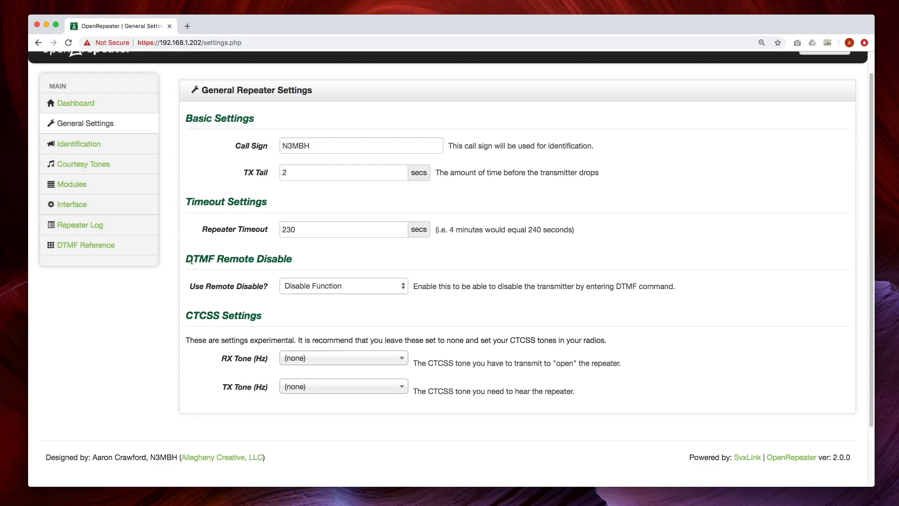
click(400, 287)
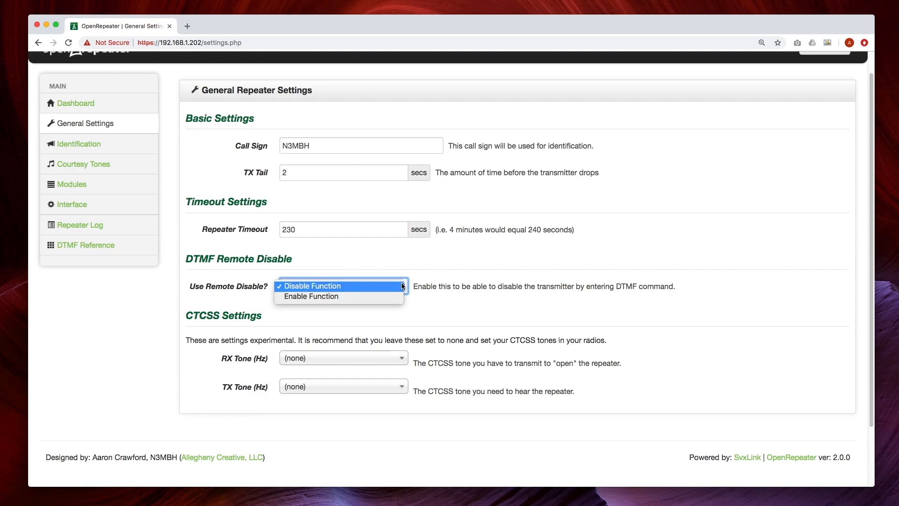
click(309, 287)
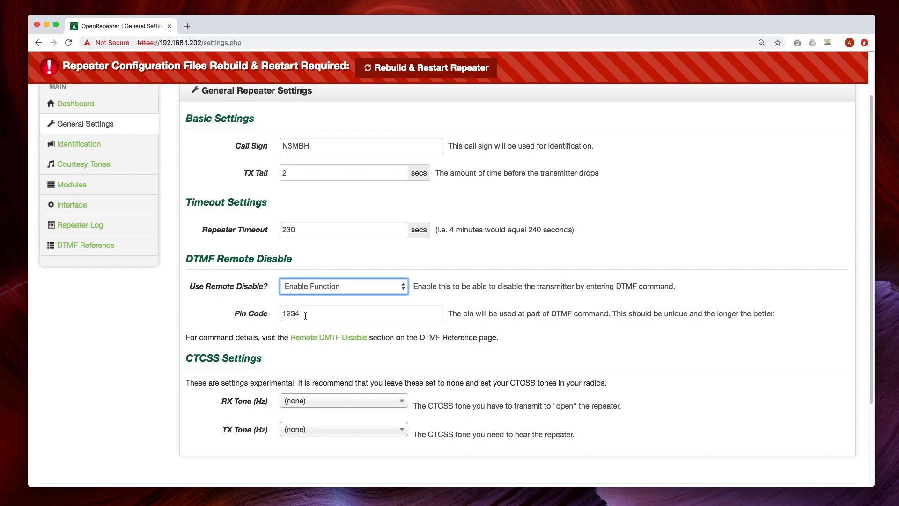
scroll(352, 188, down, 1)
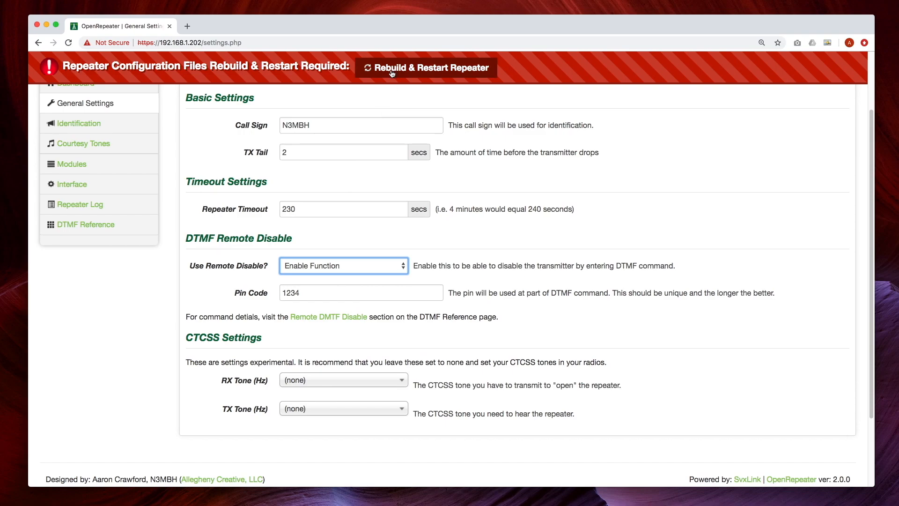
scroll(190, 204, down, 4)
scroll(190, 206, up, 8)
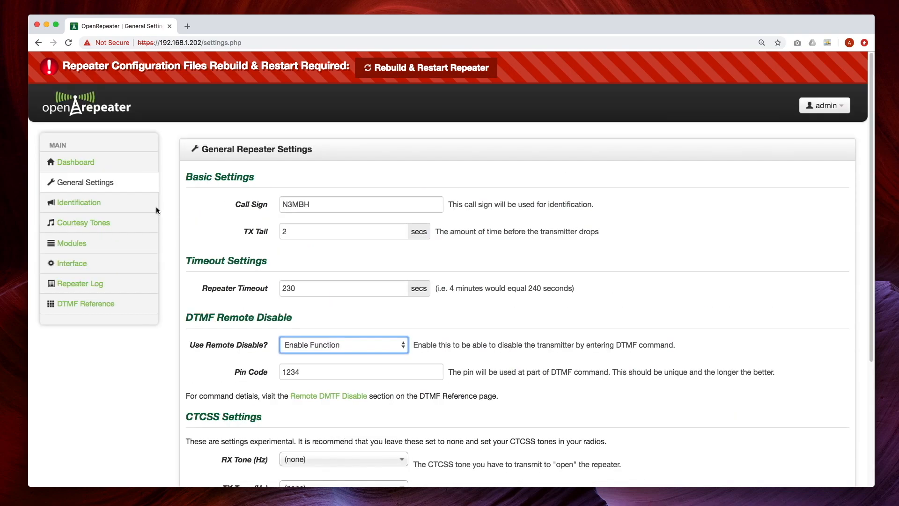
- Open the Identification page and review the Short ID and Long ID options
click(81, 203)
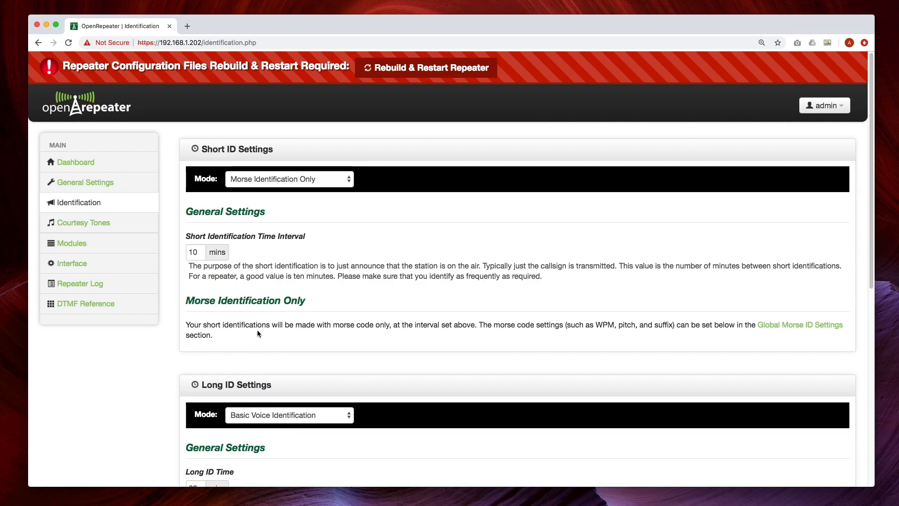
scroll(257, 329, down, 2)
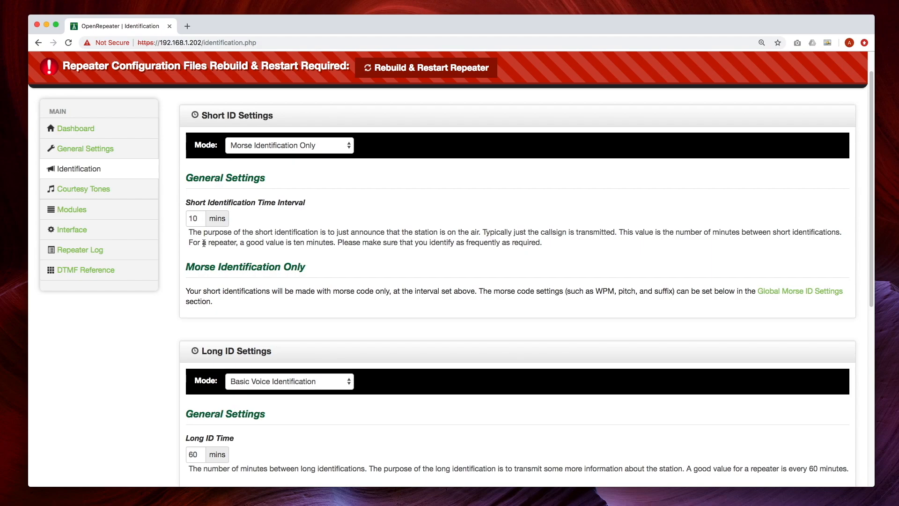
scroll(243, 269, down, 3)
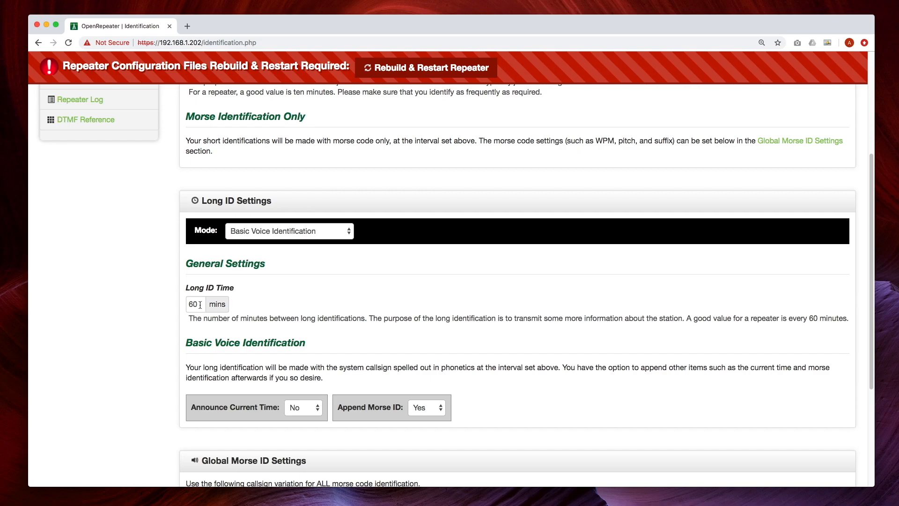
scroll(200, 305, down, 4)
scroll(235, 161, up, 8)
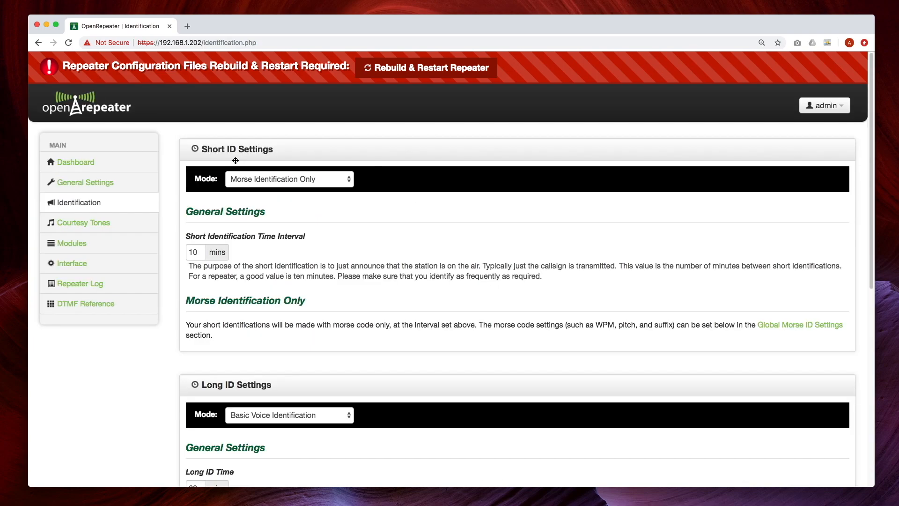
- Set Short ID Mode to Basic Voice Identification with Append Morse ID set to Yes
click(344, 179)
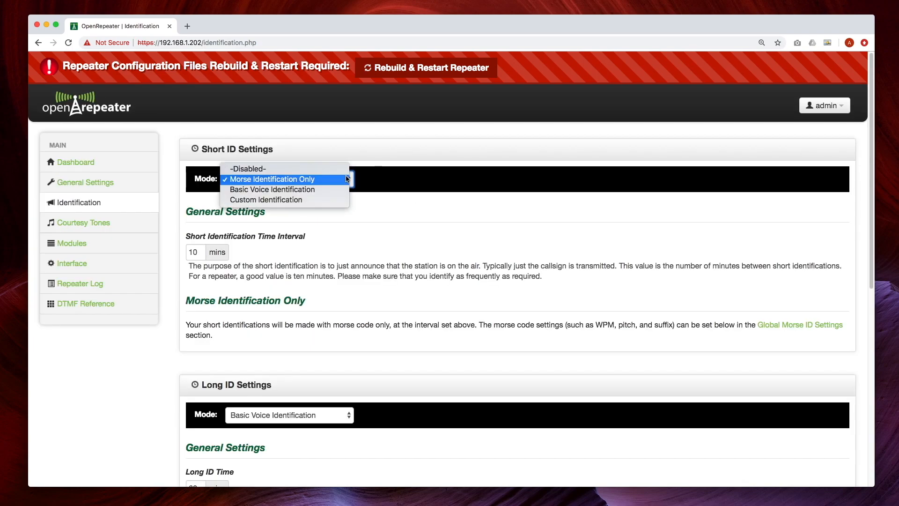
click(322, 190)
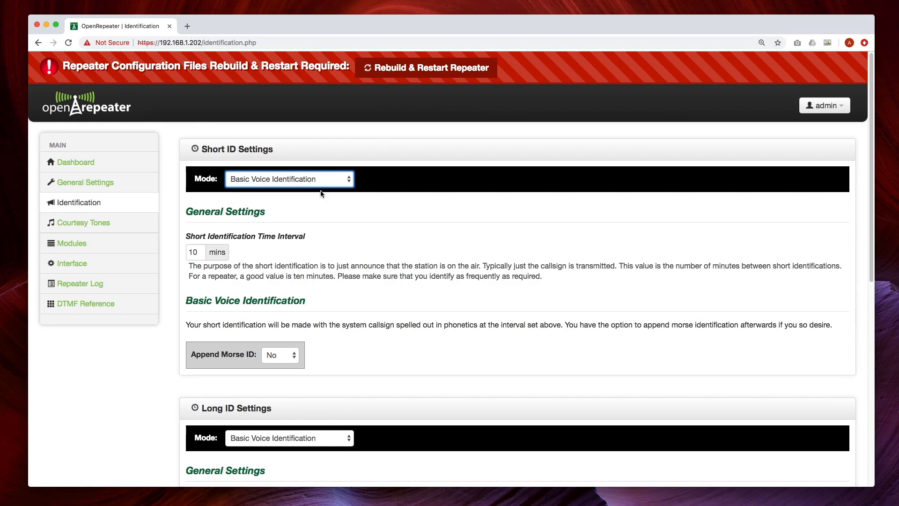
scroll(188, 290, down, 1)
click(288, 355)
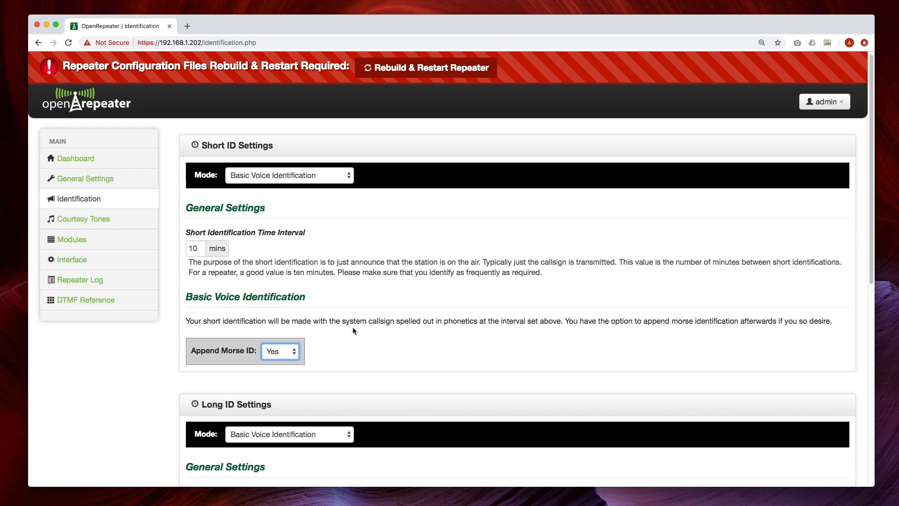
scroll(353, 328, down, 5)
scroll(353, 331, down, 1)
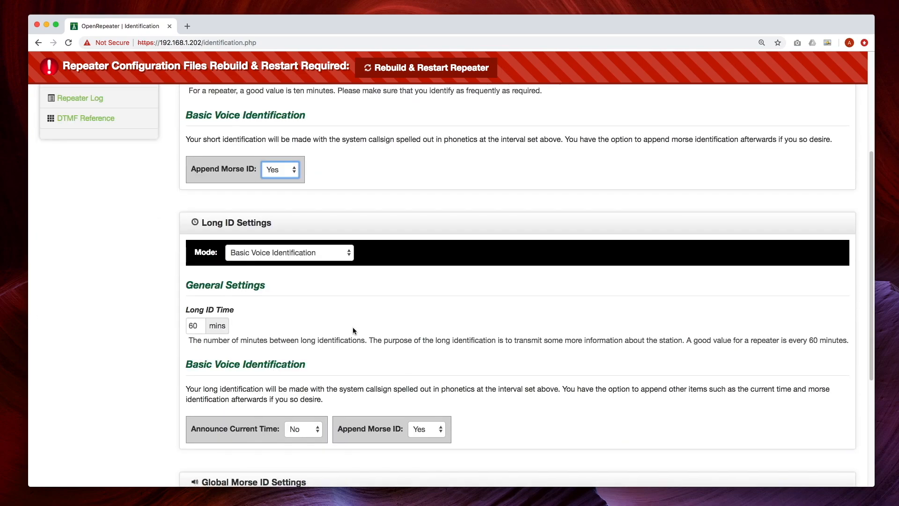
click(349, 257)
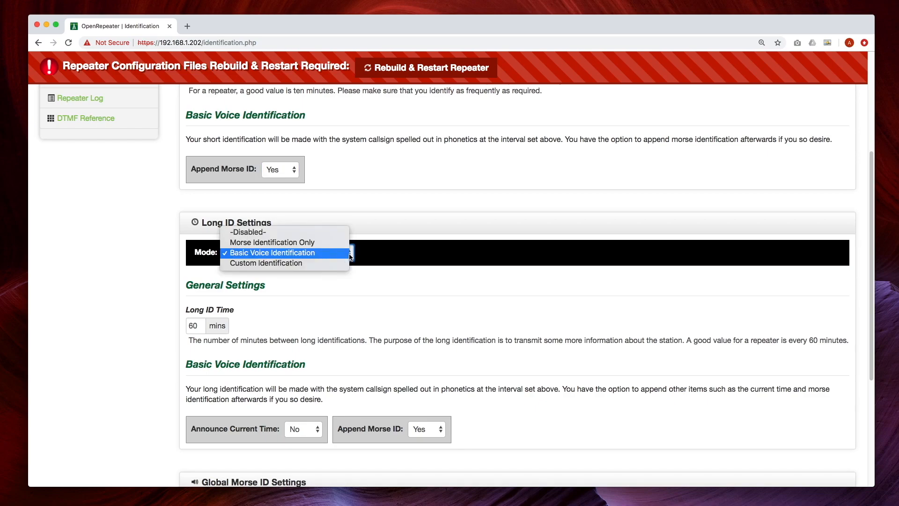
- Switch the long ID to Custom Identification and preview the Sample Long and Short ID clips
click(288, 263)
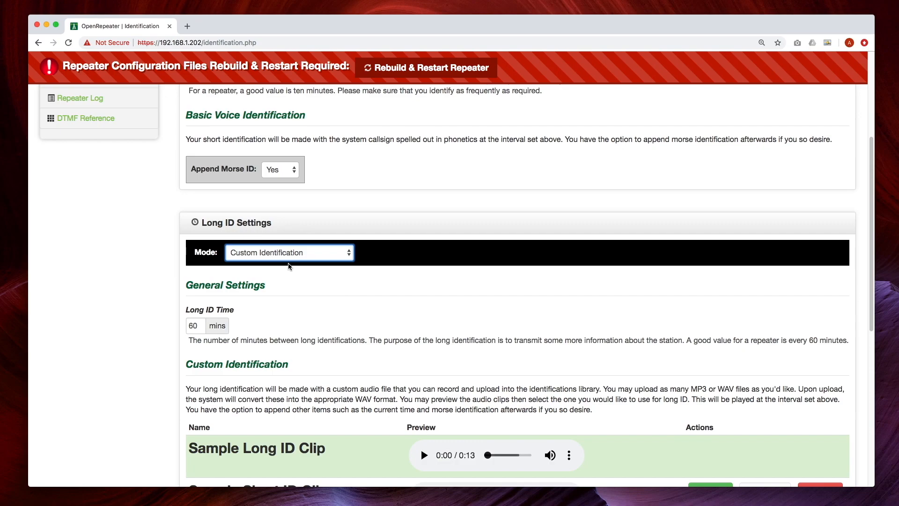
drag(873, 224, 865, 287)
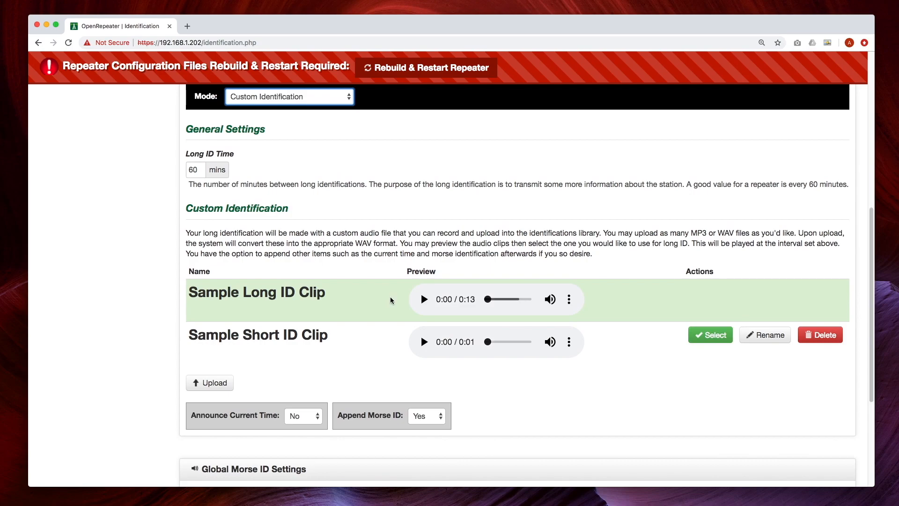
click(424, 299)
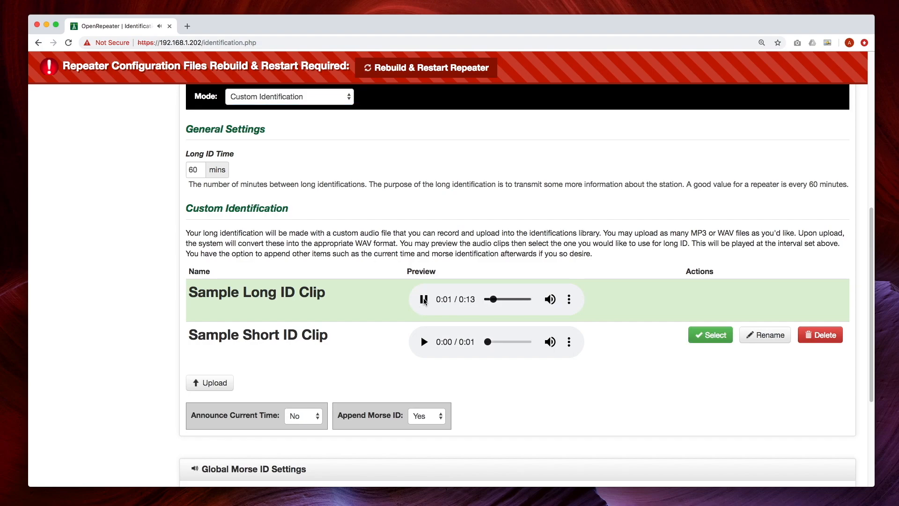
click(424, 299)
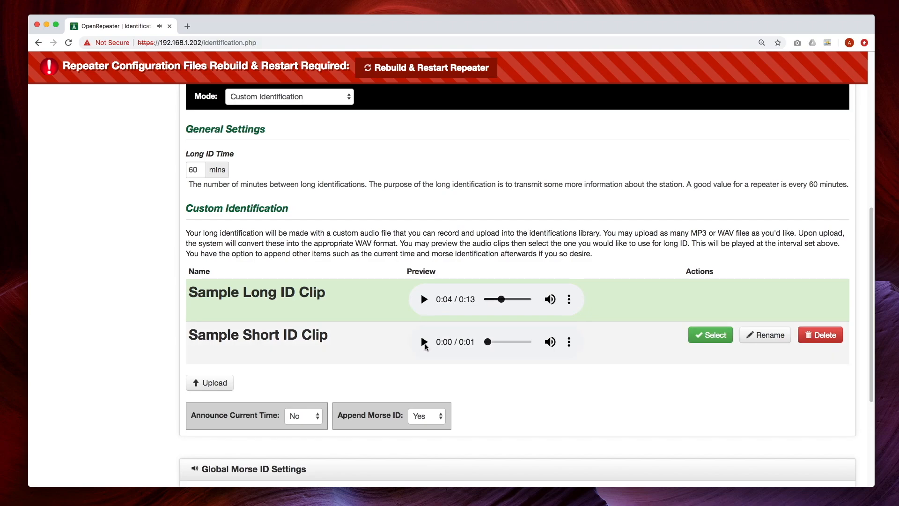
click(424, 342)
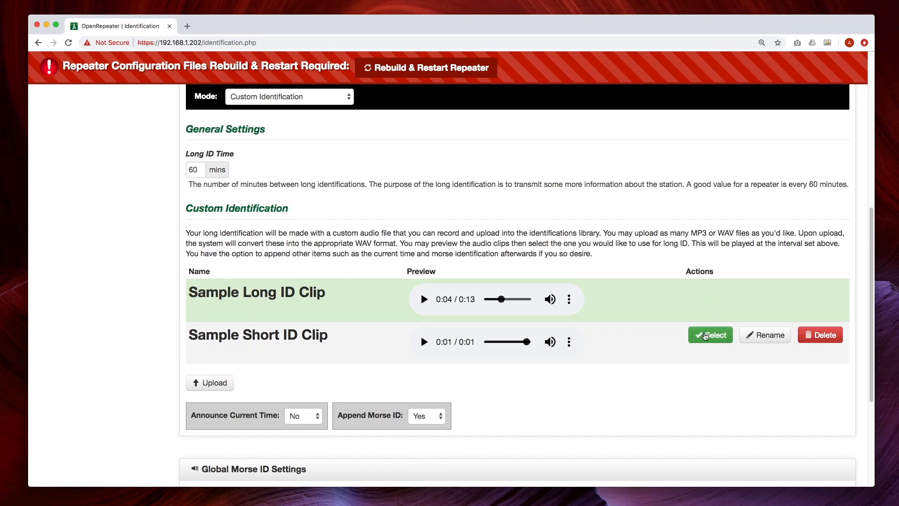
scroll(328, 361, up, 1)
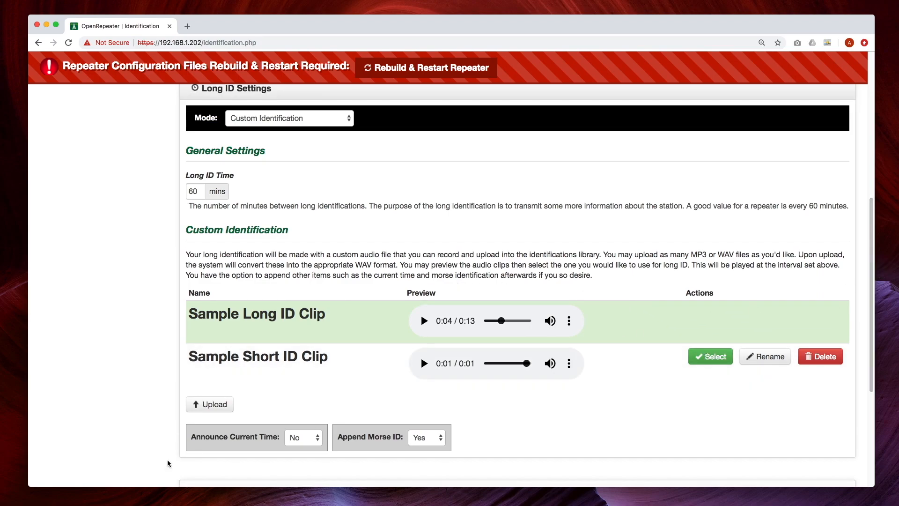
click(208, 404)
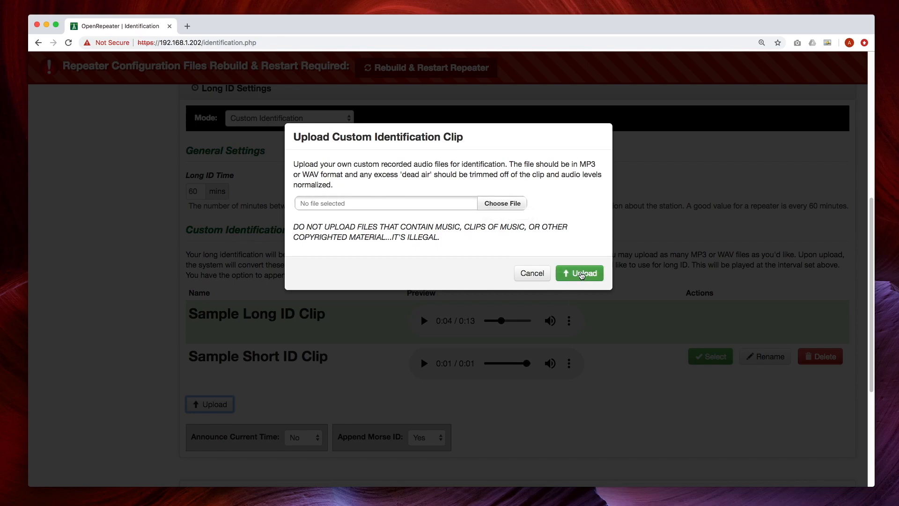
click(531, 273)
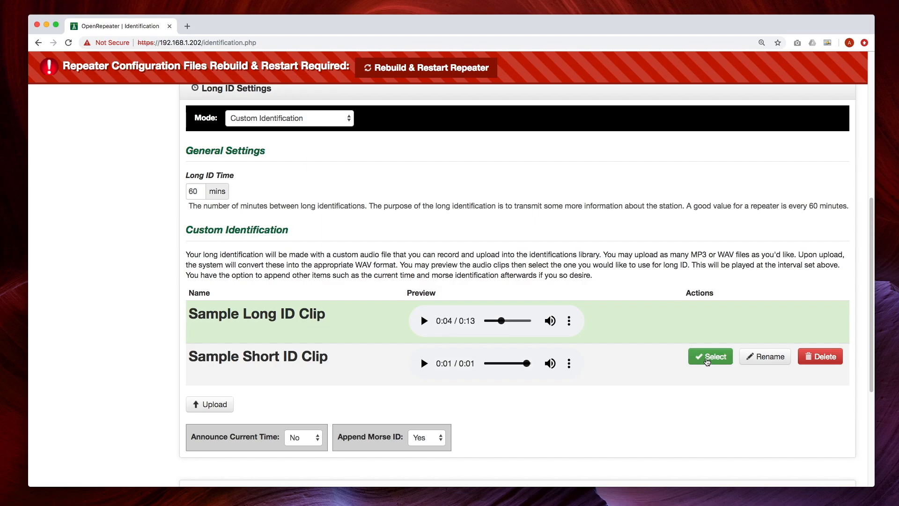
- Set Announce Current Time to Yes for the long identification
scroll(869, 301, down, 3)
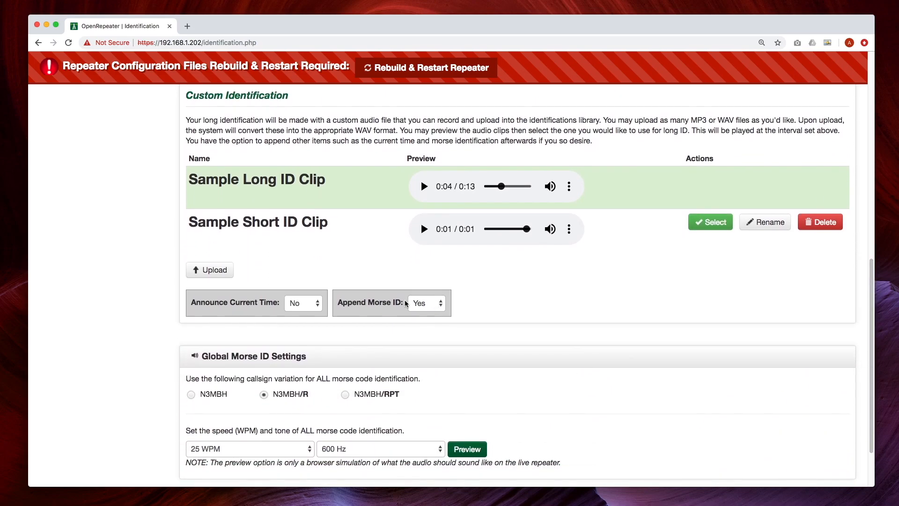
click(318, 304)
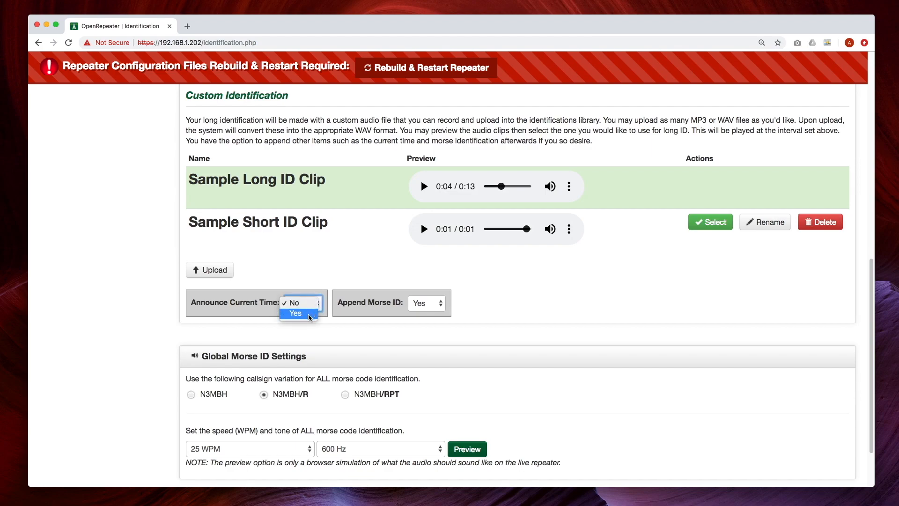
click(300, 314)
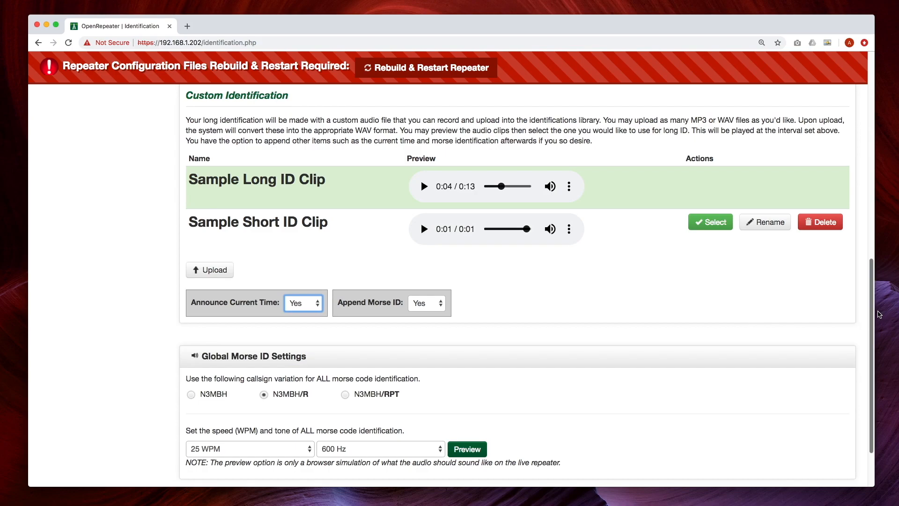
mouse_move(872, 295)
mouse_down()
mouse_move(871, 326)
mouse_move(873, 283)
mouse_up()
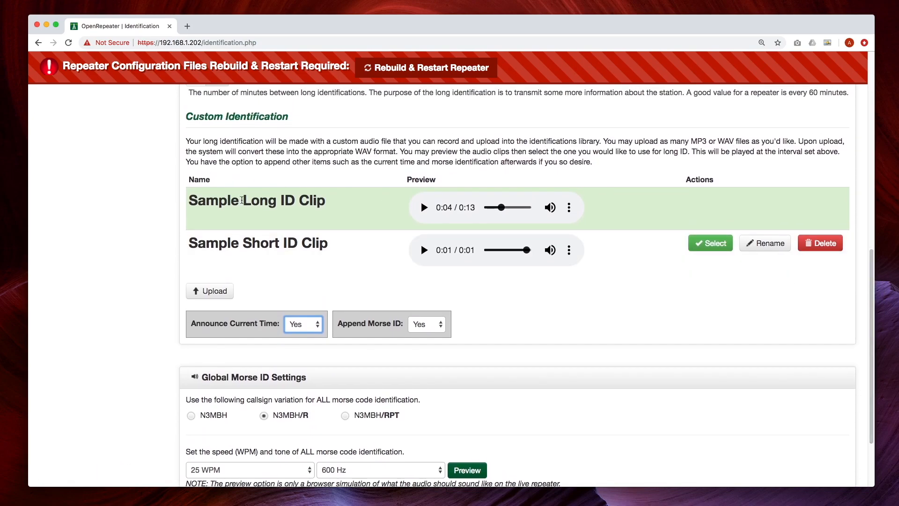
drag(873, 285, 890, 339)
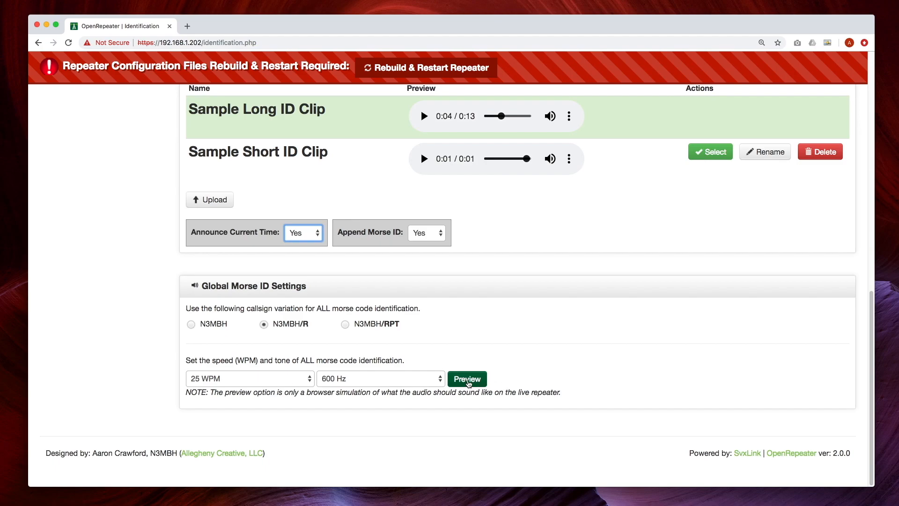
- Set the global Morse ID to 20 WPM with a 1000 Hz tone and preview it
click(468, 381)
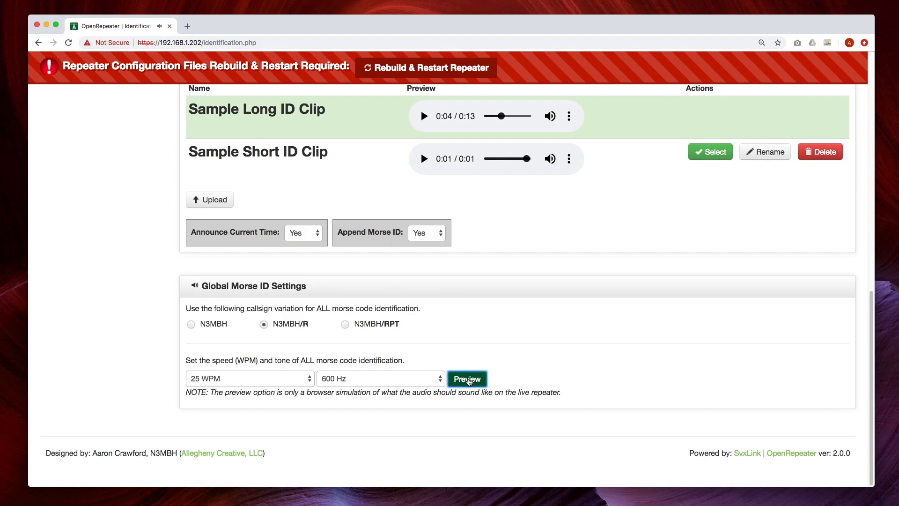
click(310, 381)
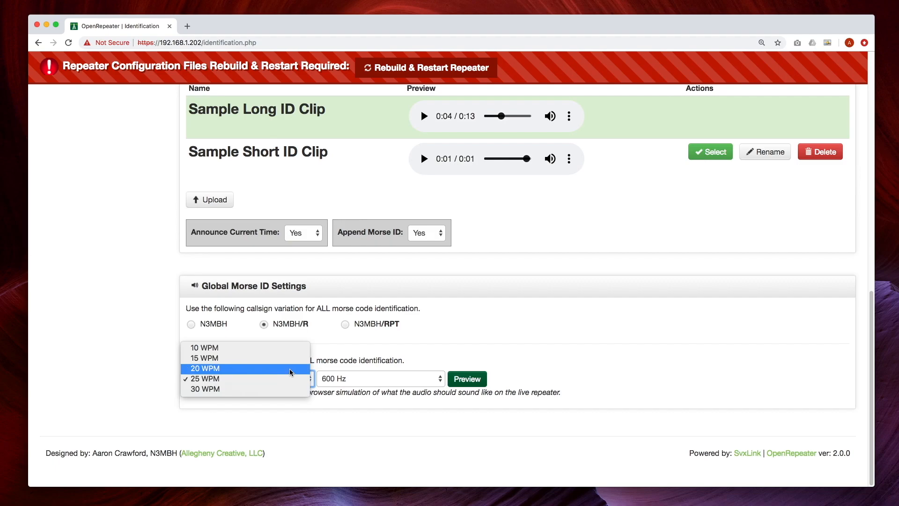
click(290, 369)
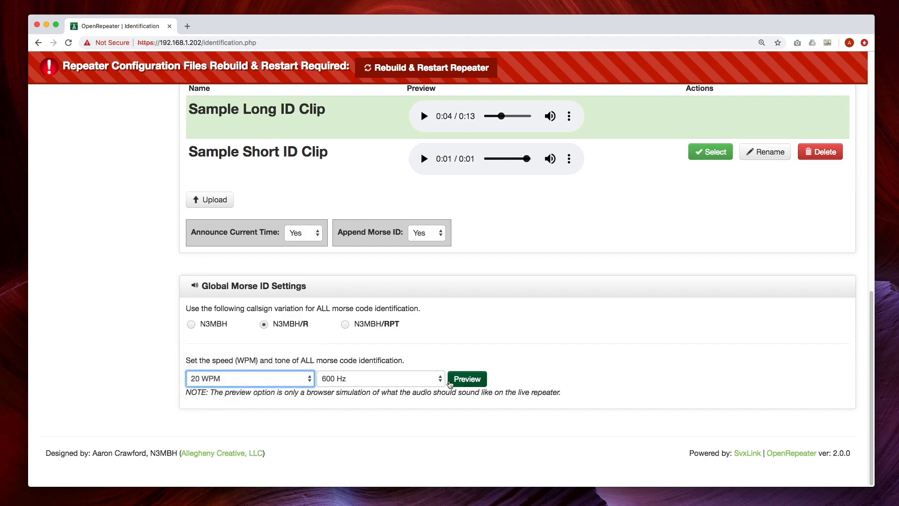
click(441, 379)
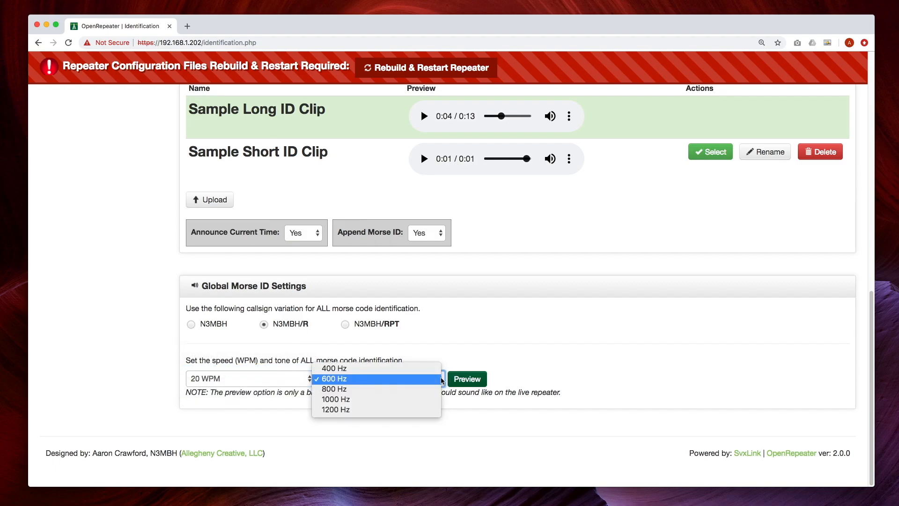
click(414, 401)
click(462, 381)
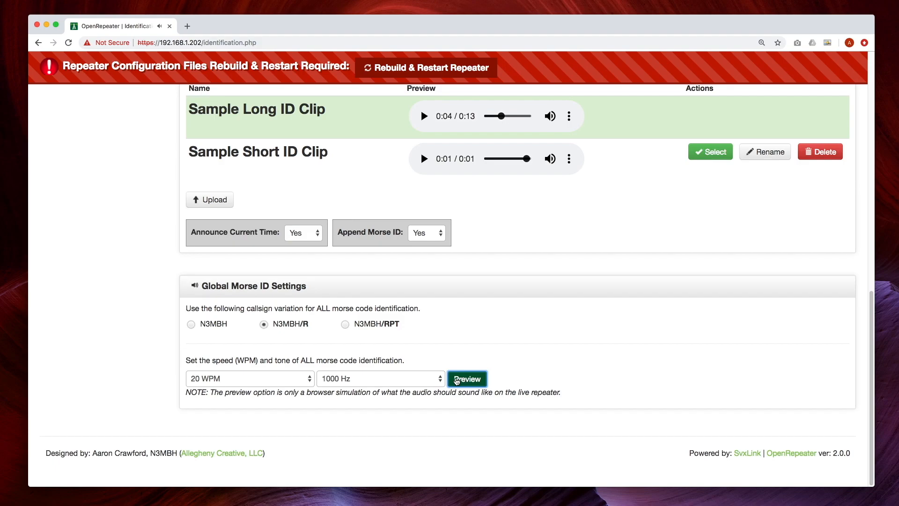
- Raise the Morse speed to 30 WPM and preview it again
click(309, 379)
click(285, 398)
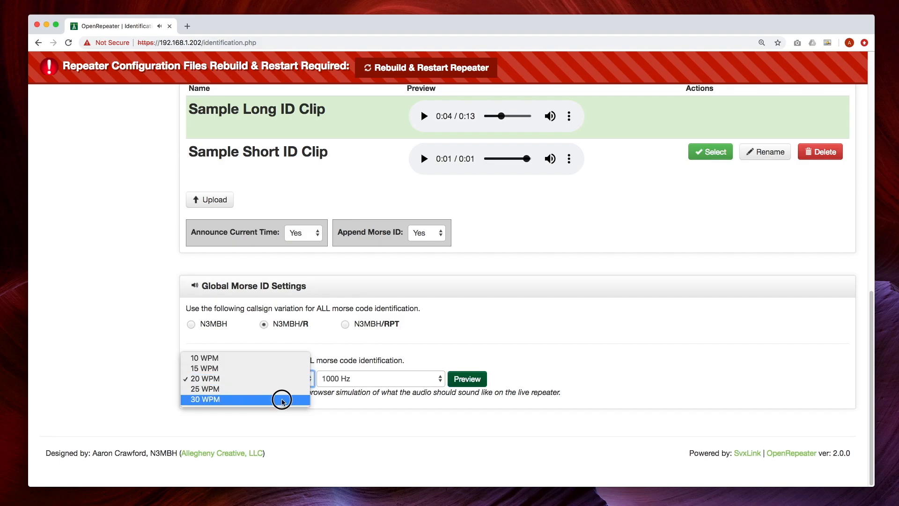
click(471, 383)
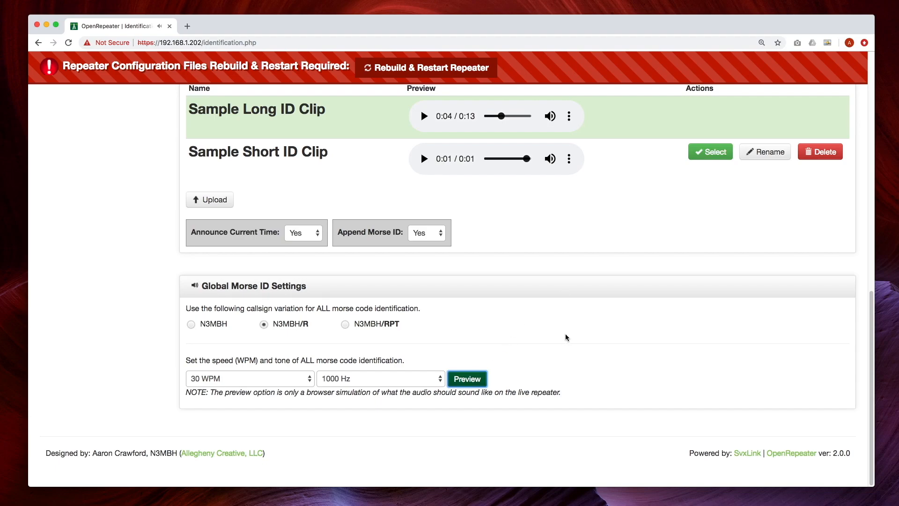
scroll(539, 338, up, 7)
scroll(539, 338, up, 3)
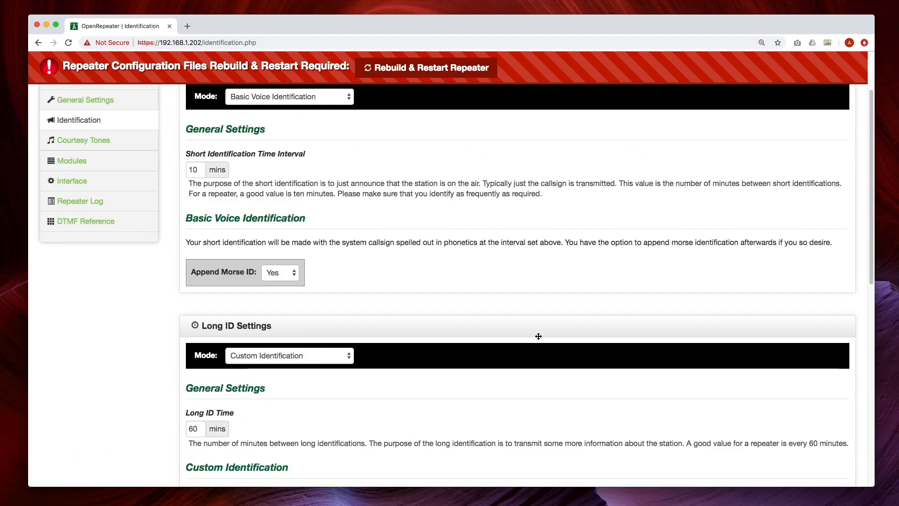
- Change the courtesy tone mode from Basic Beep to Custom Courtesy Tone, revealing the tone library
click(74, 162)
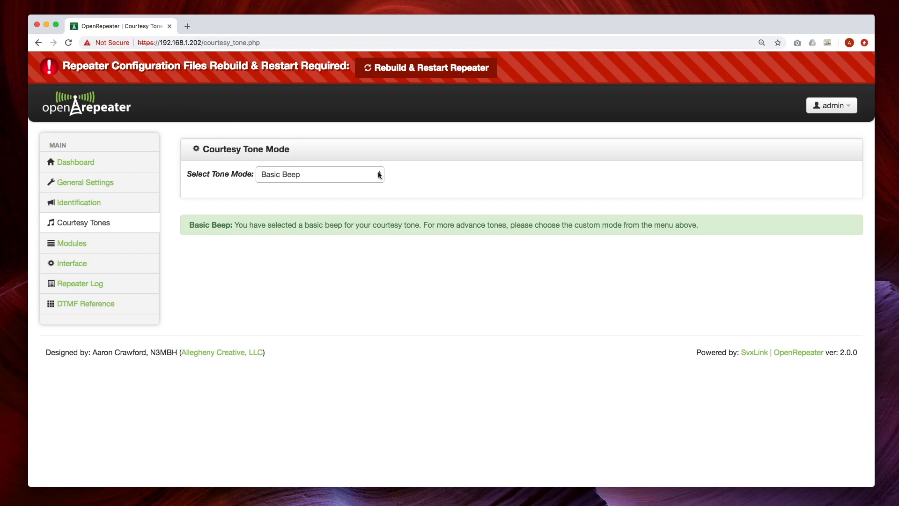
click(379, 175)
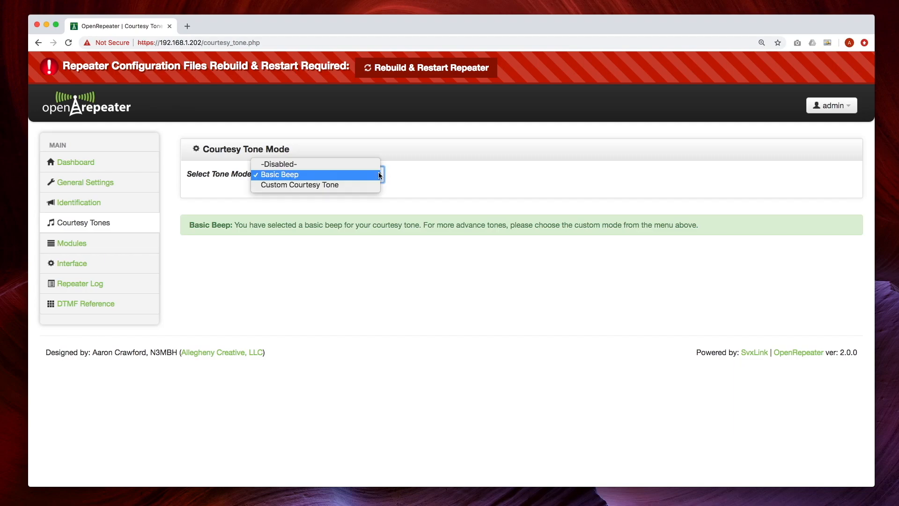
click(355, 185)
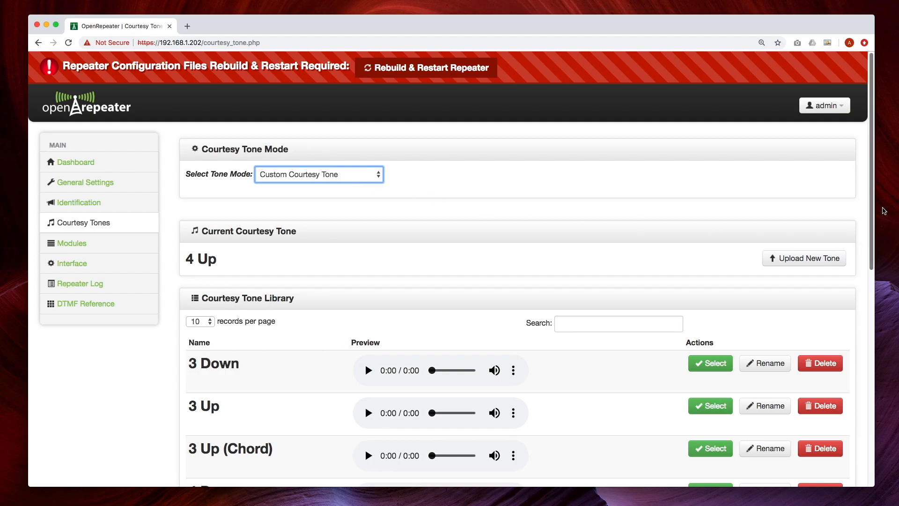
drag(871, 193, 872, 245)
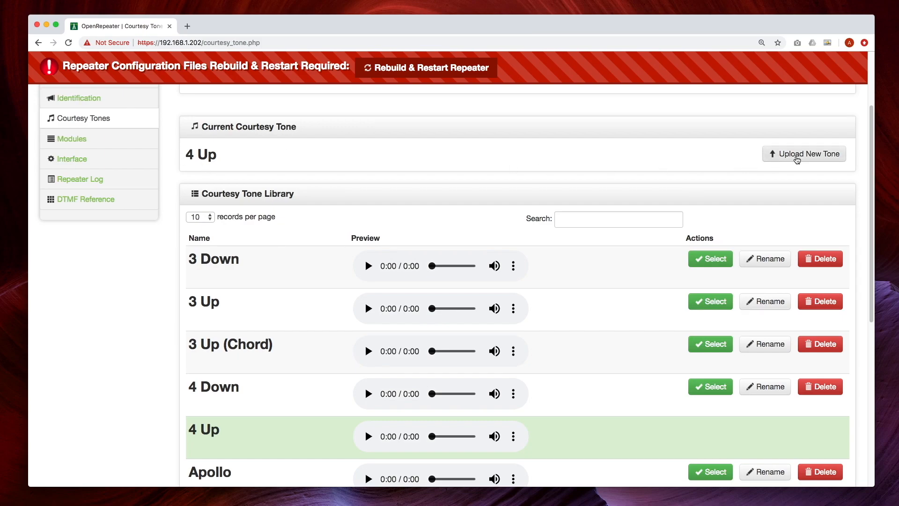
- Open and cancel the Upload New Tone dialog, then preview the 3 Up tone
click(797, 159)
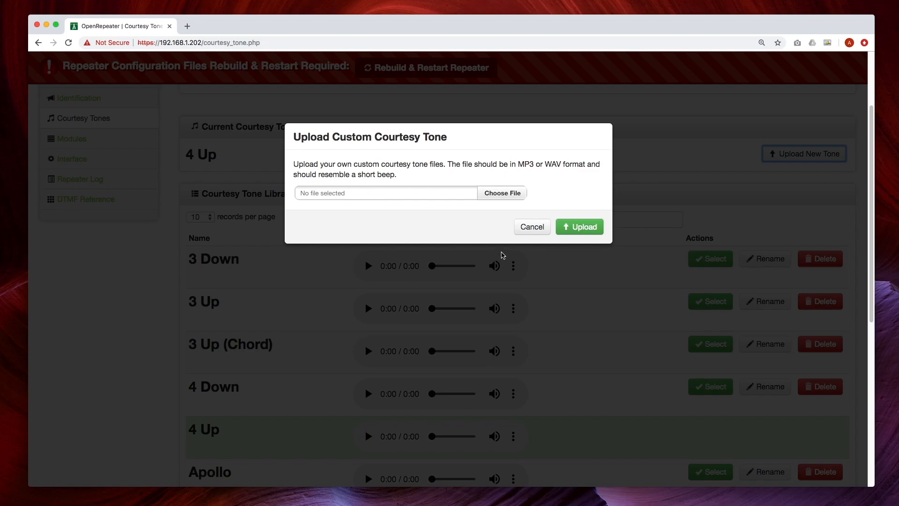
click(526, 228)
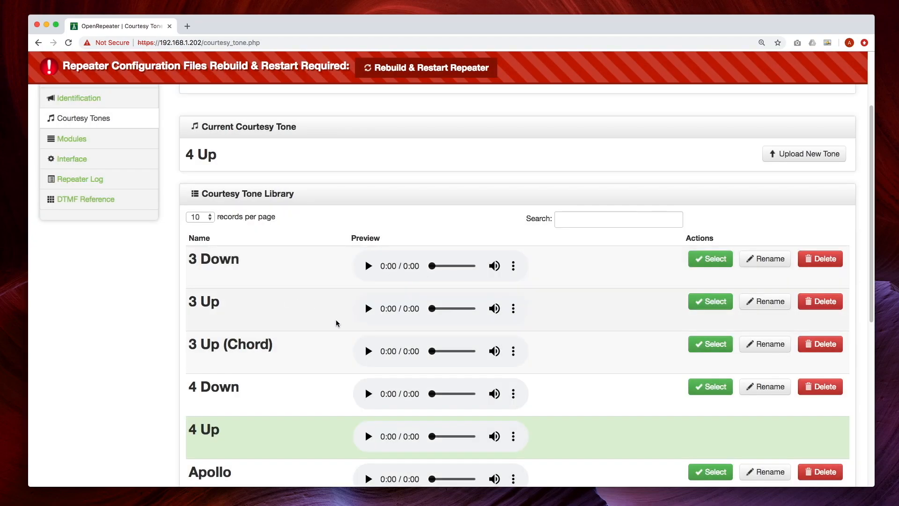
click(369, 308)
- Preview Waterdrop on the last library page and select it as the current courtesy tone
drag(866, 216, 845, 360)
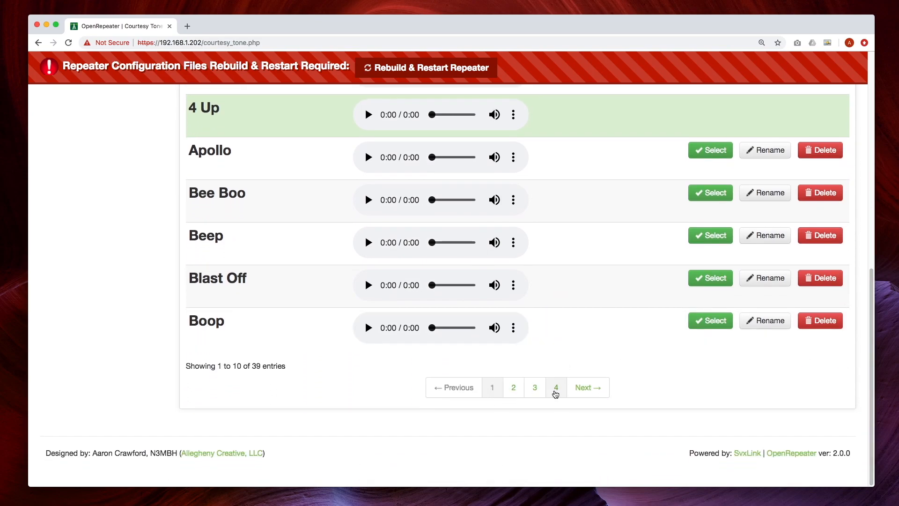
click(556, 391)
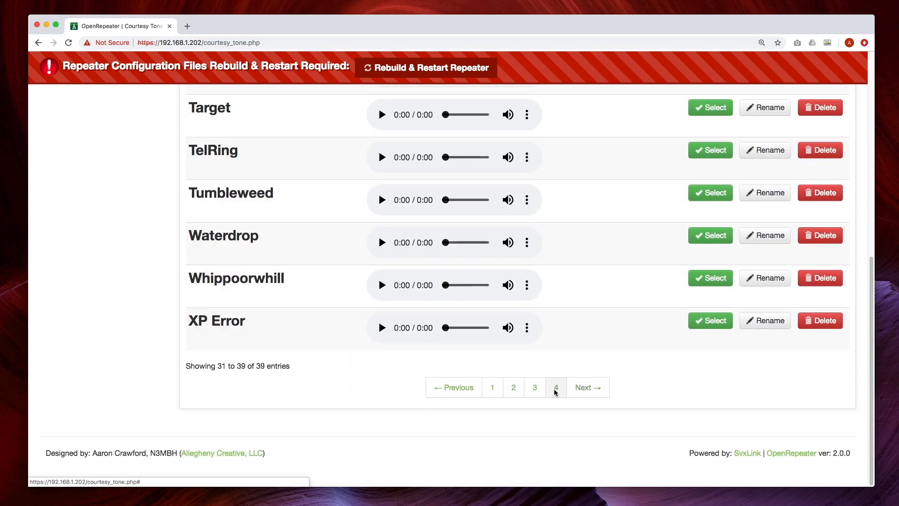
click(381, 242)
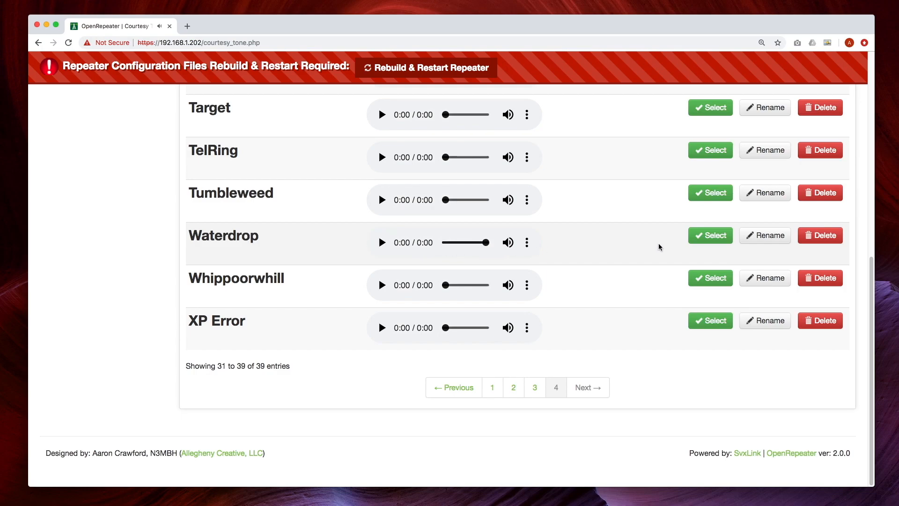
click(716, 236)
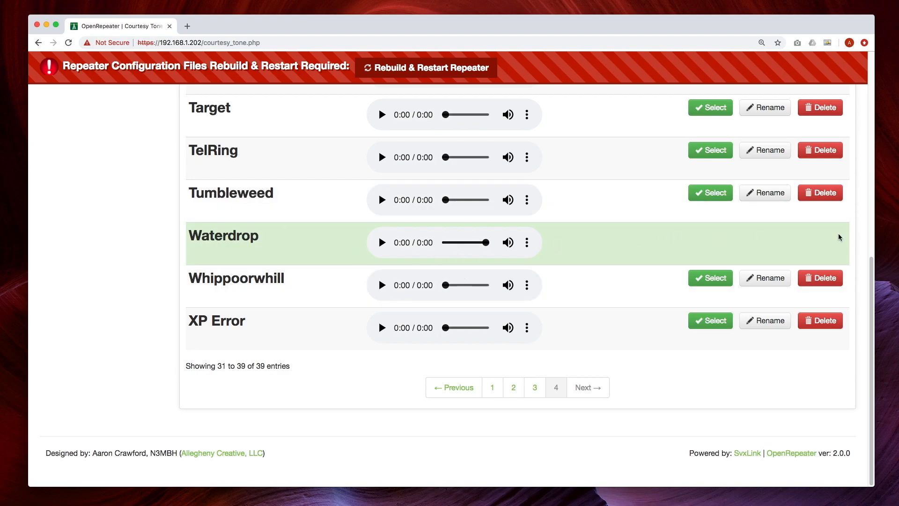
drag(869, 306, 881, 126)
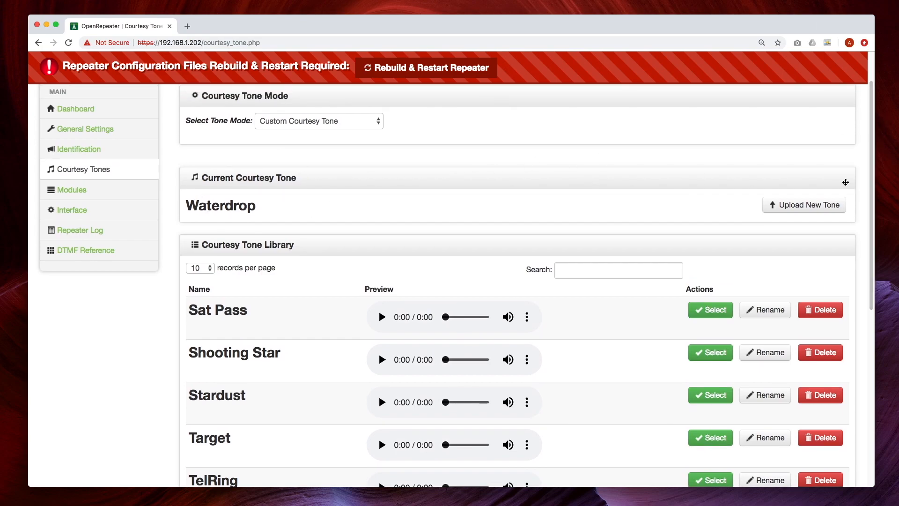
drag(874, 193, 883, 97)
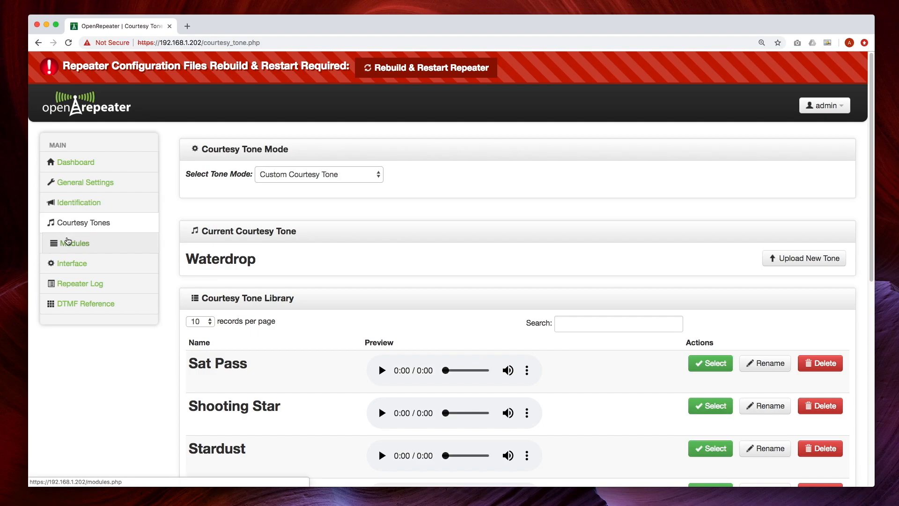
- On the Modules page, activate the Help, Parrot (1#) and EchoLink (2#) modules
click(69, 244)
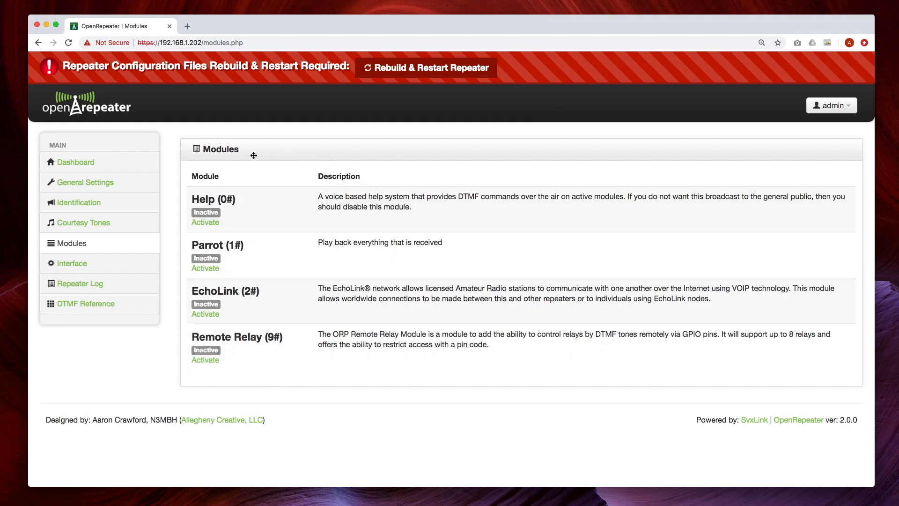
click(205, 224)
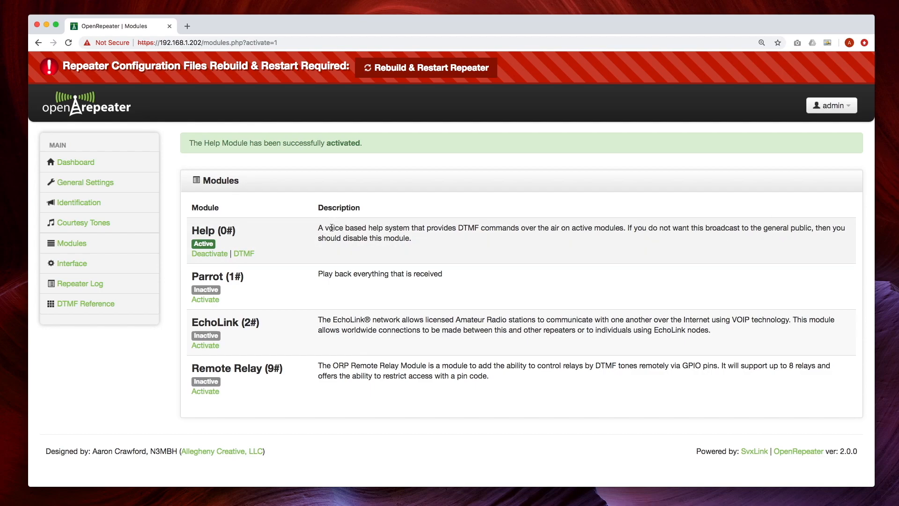
click(206, 300)
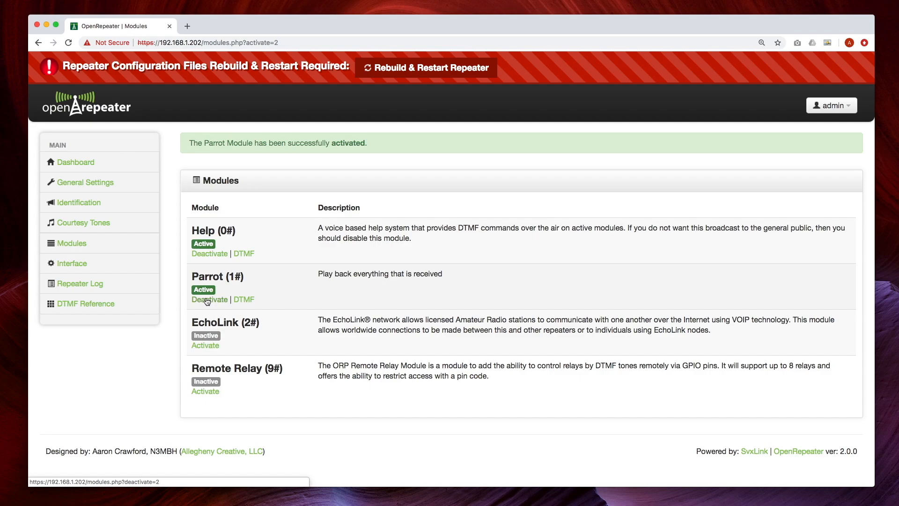
click(206, 346)
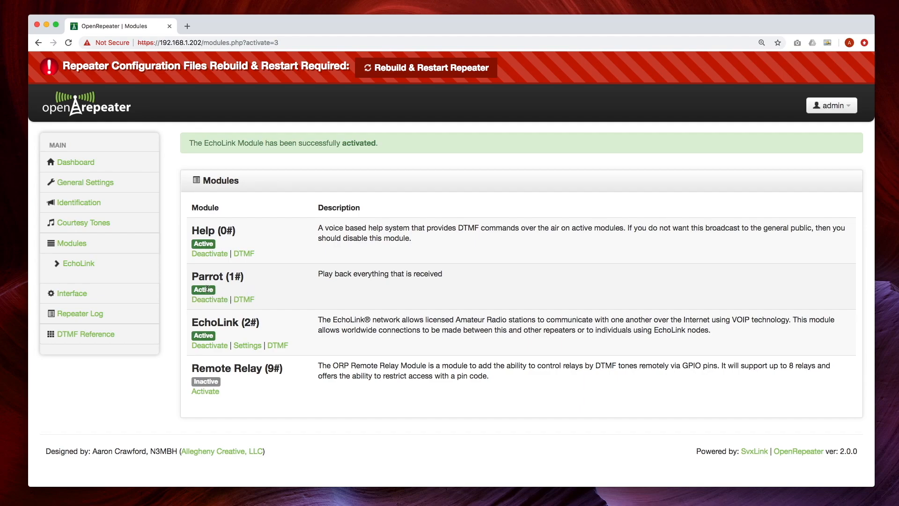
- Review EchoLink settings: 240-sec timeout, login, Sysop Name 'ORP Test Repeater', location WV
click(248, 347)
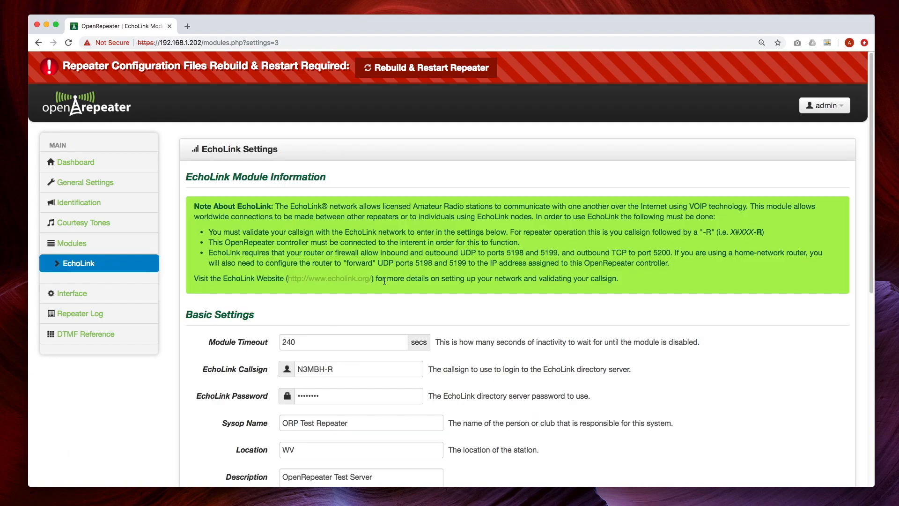
scroll(875, 212, down, 2)
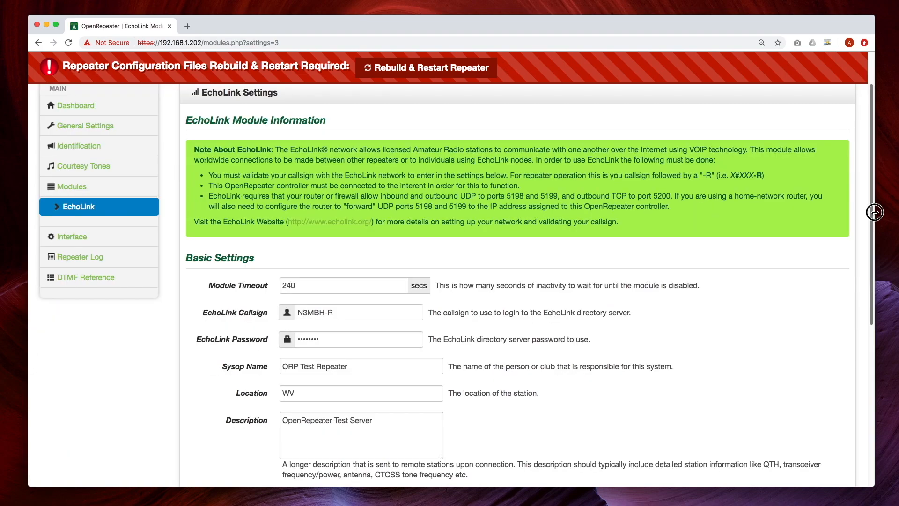
drag(875, 212, 874, 233)
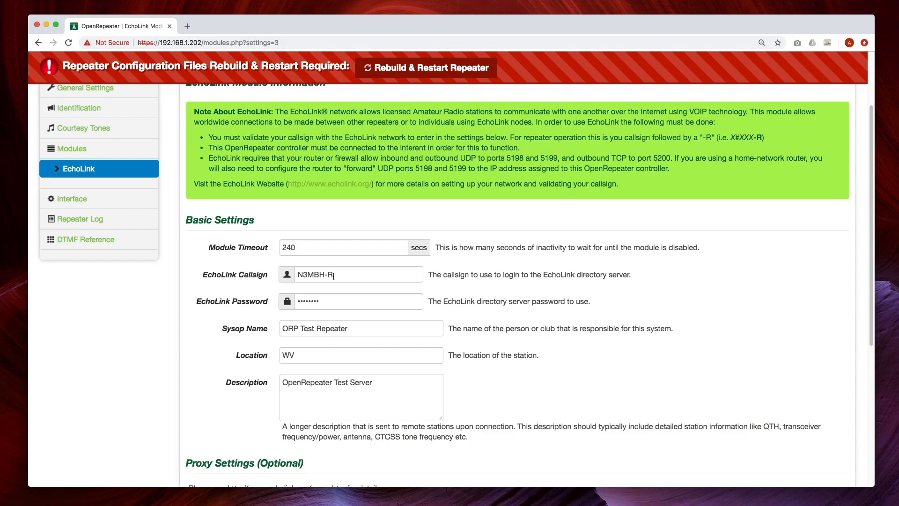
scroll(382, 199, down, 3)
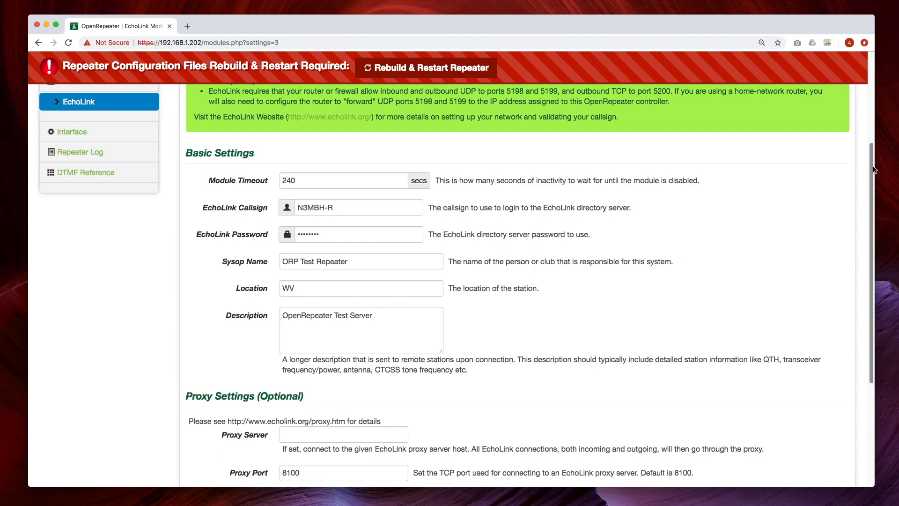
drag(870, 167, 871, 195)
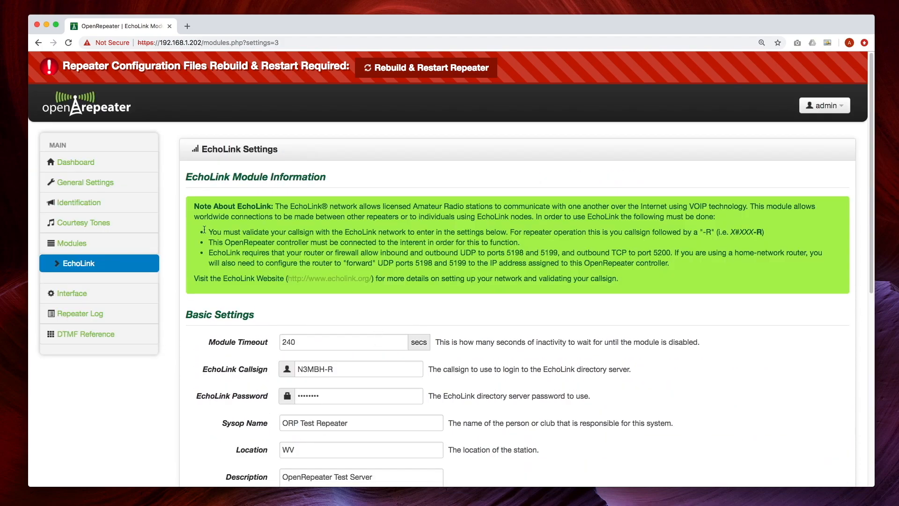
- Activate the Remote Relay module and bring up its settings
click(81, 245)
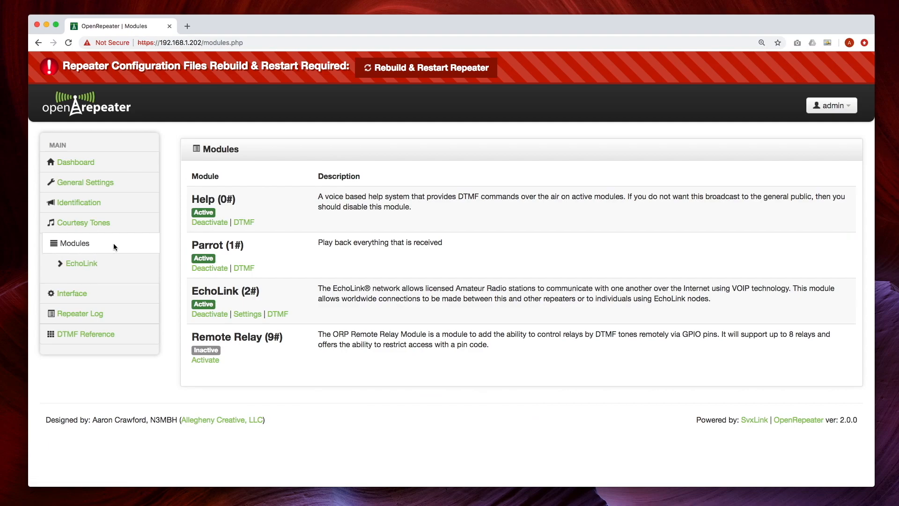
click(206, 360)
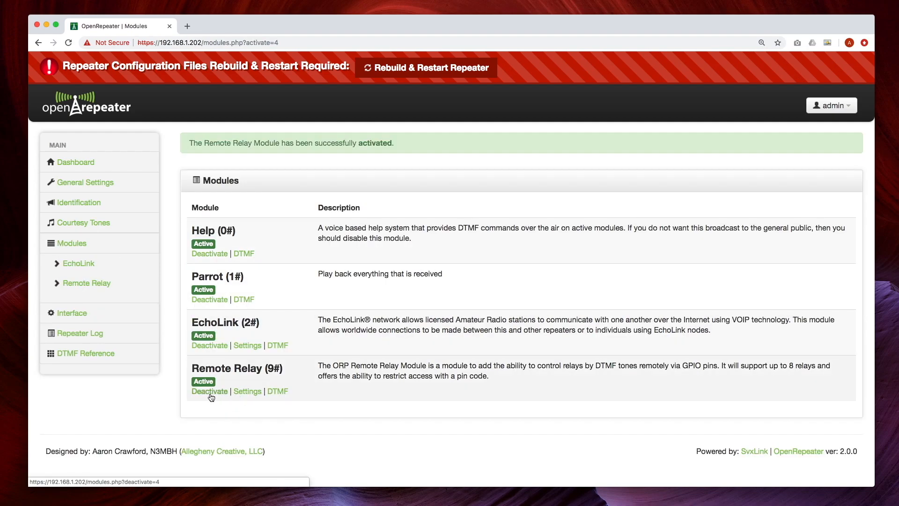
click(251, 393)
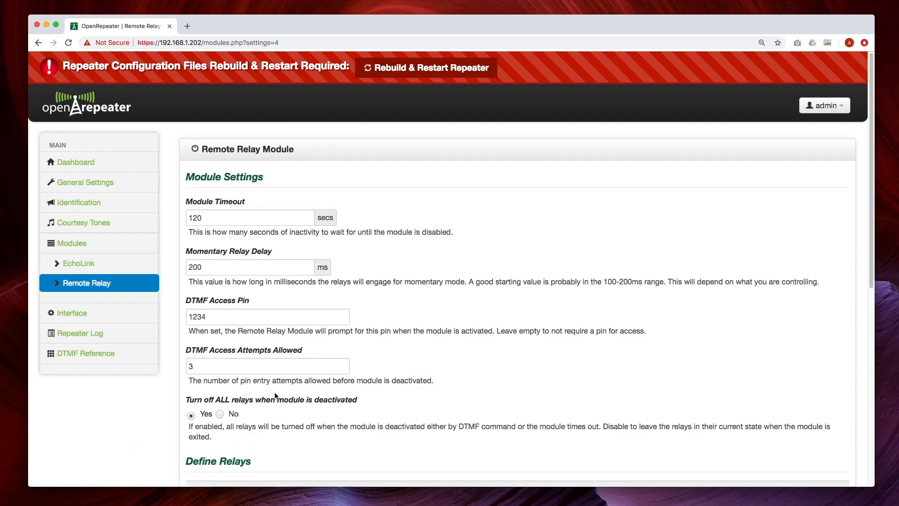
- Review the four relay GPIO pin assignments, including Relay 3 on pin 22, and return to Modules
drag(871, 201, 874, 231)
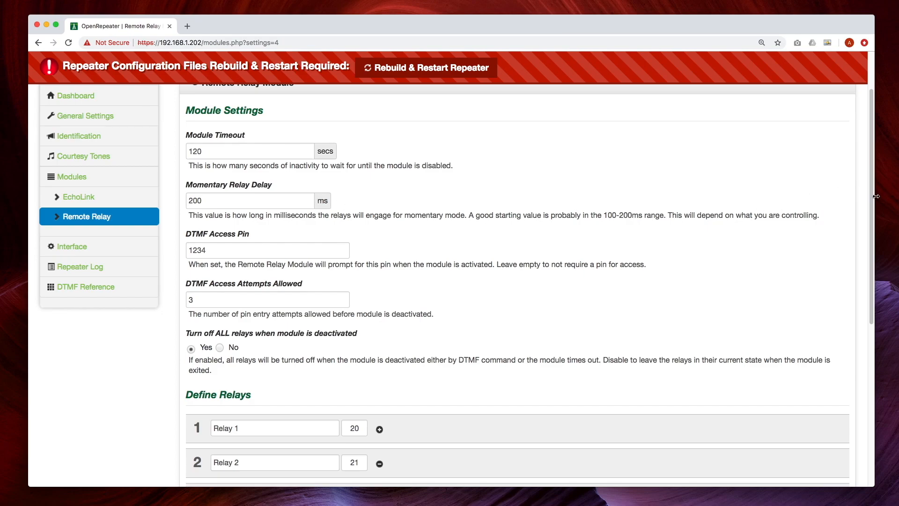
drag(873, 191, 860, 259)
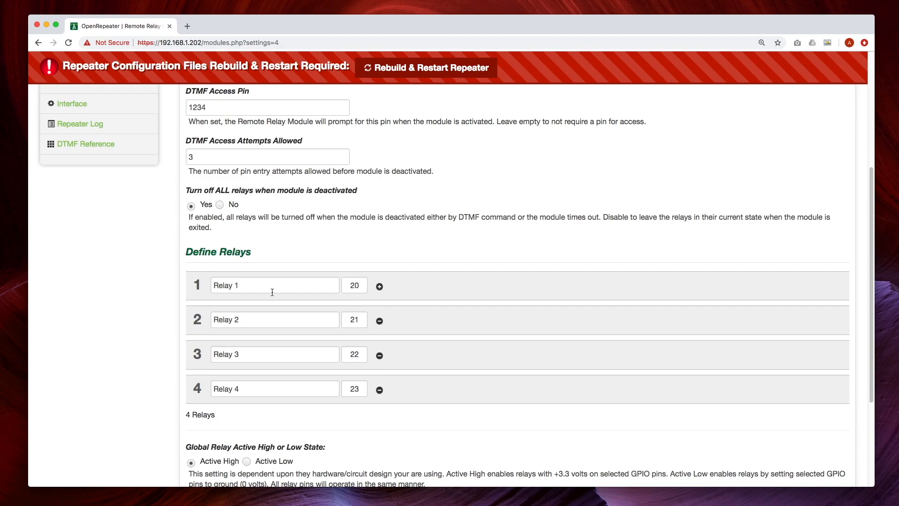
click(365, 285)
double_click(363, 355)
drag(872, 205, 869, 250)
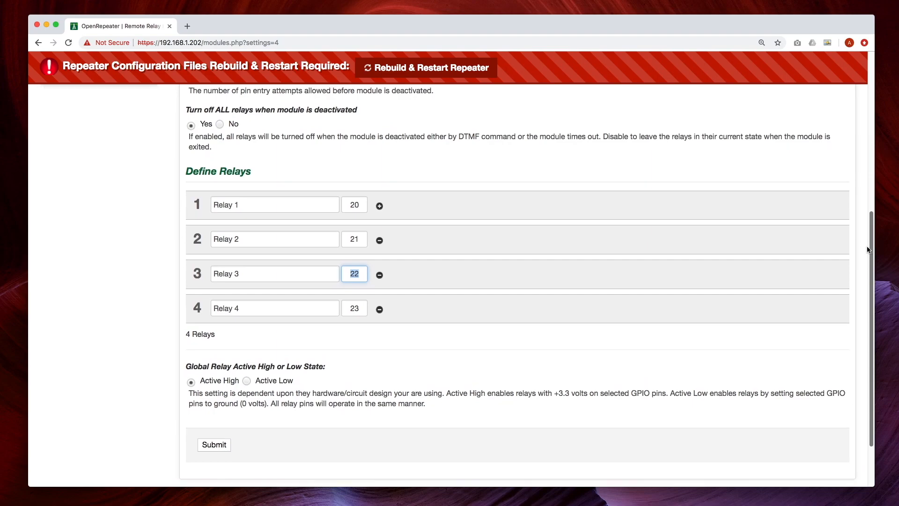
click(474, 338)
drag(873, 232, 875, 248)
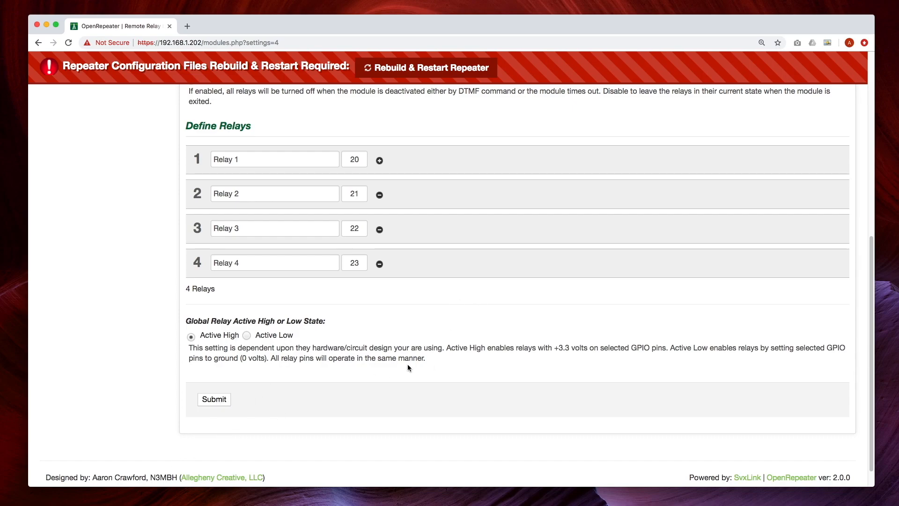
scroll(408, 364, down, 1)
scroll(407, 368, up, 10)
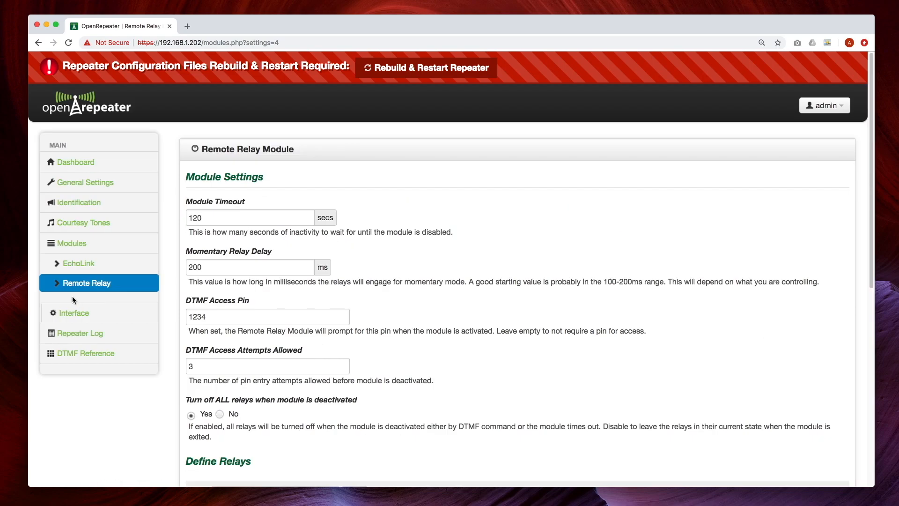
click(78, 247)
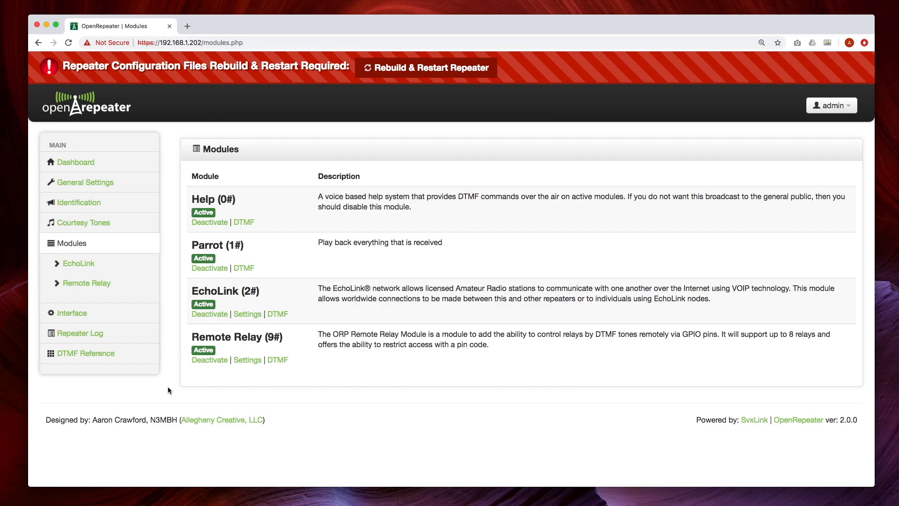
- Inspect Port 1's GPIO pins on the Port Settings page: input 26, output 506
click(65, 314)
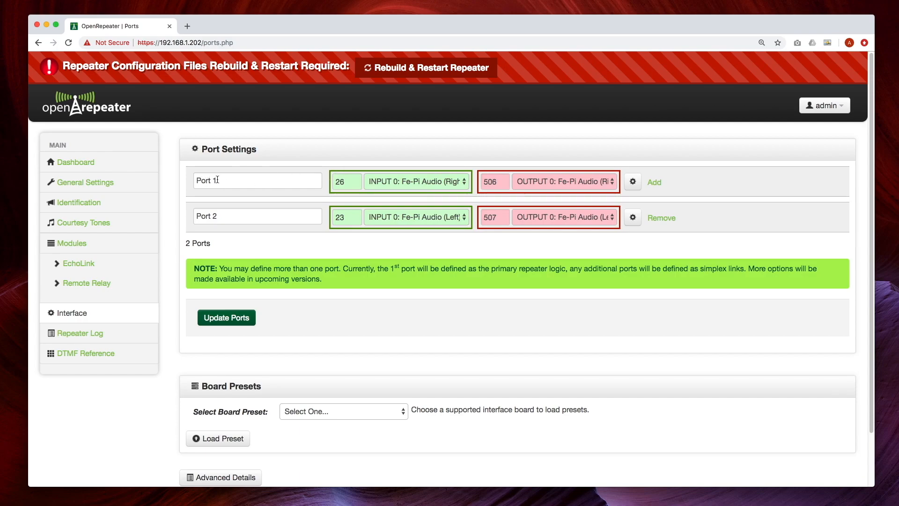
click(345, 182)
double_click(490, 182)
click(500, 180)
drag(498, 180, 468, 184)
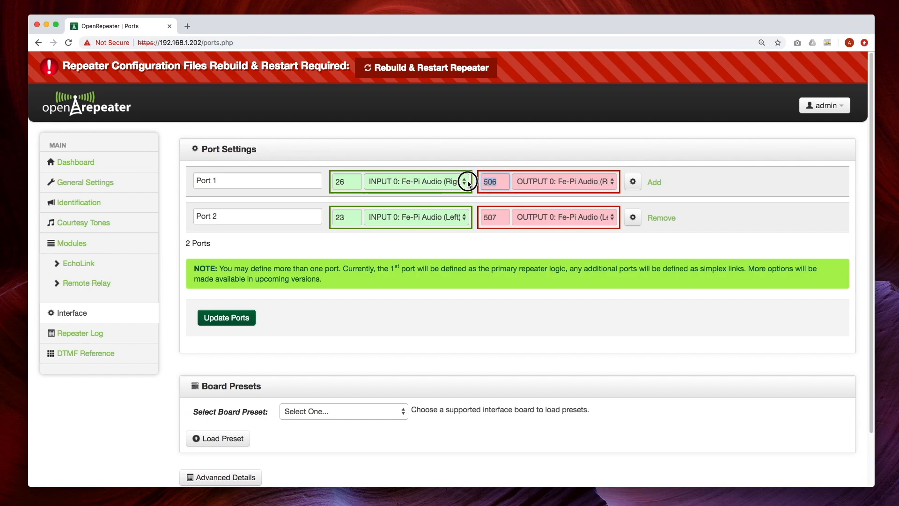
click(500, 179)
click(632, 182)
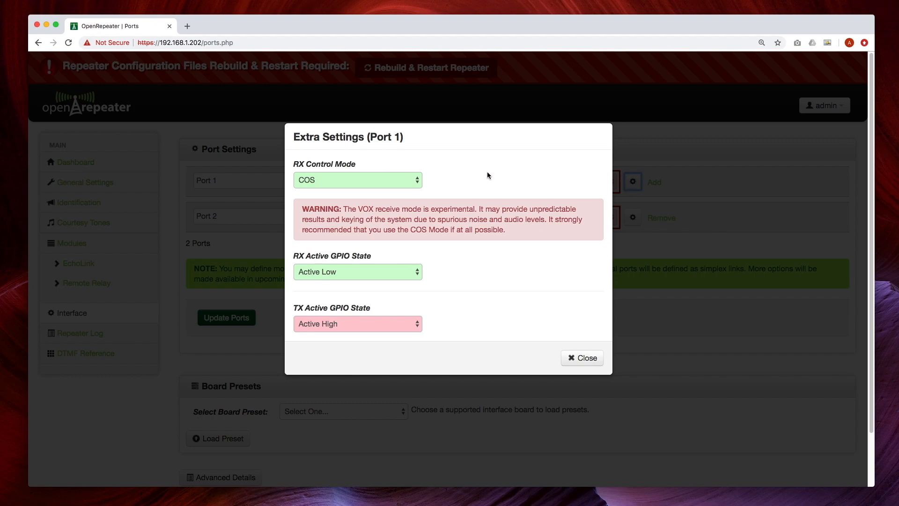
click(418, 182)
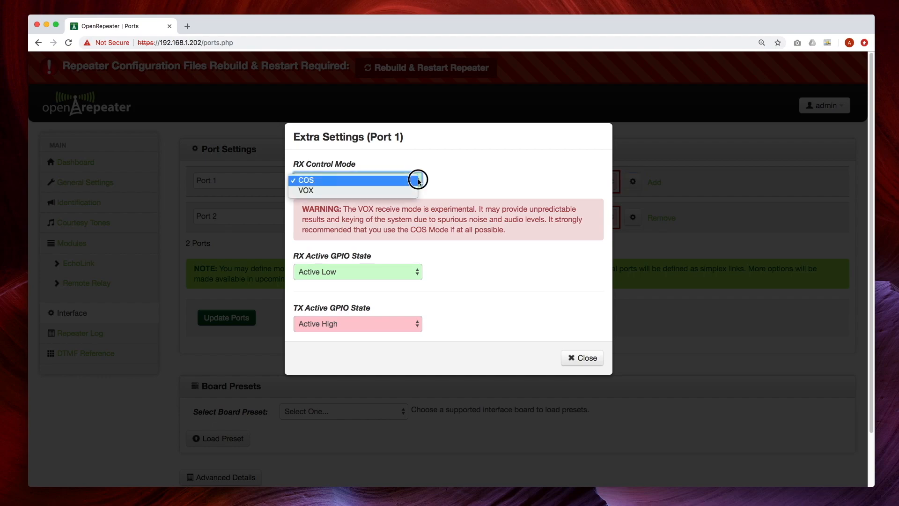
click(409, 181)
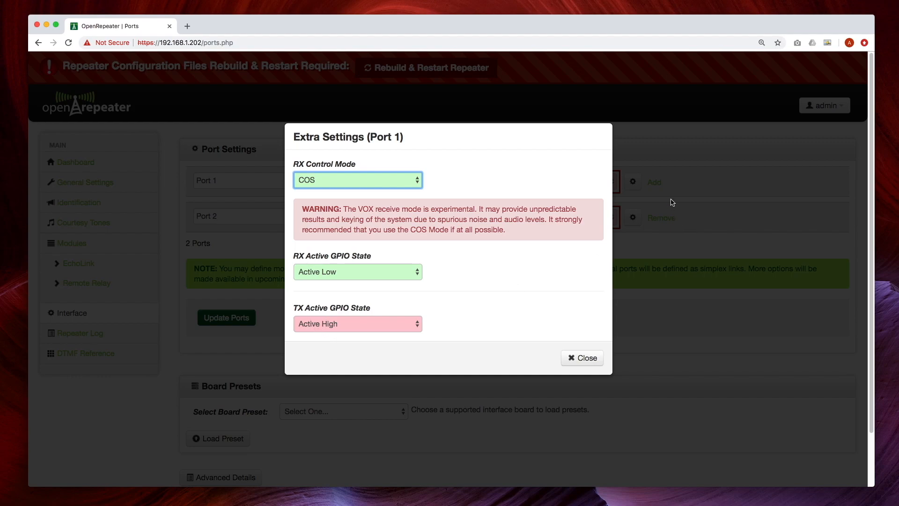
click(583, 359)
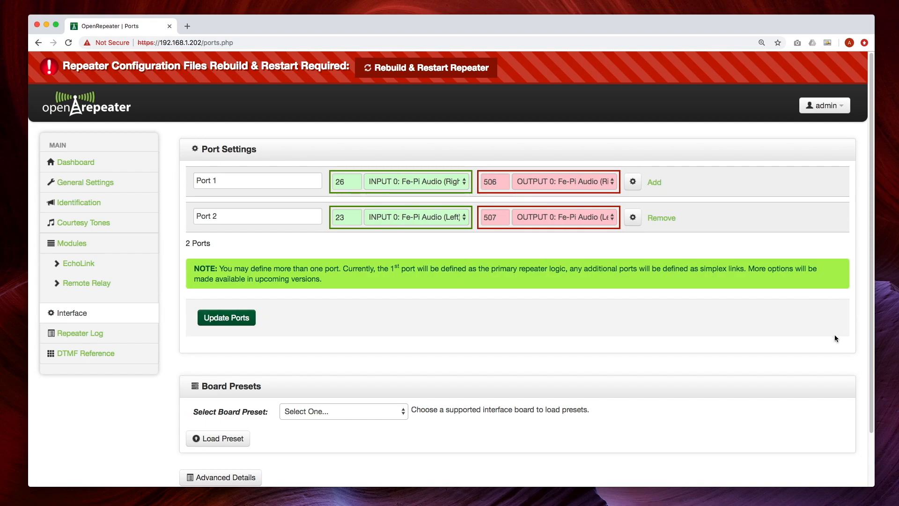
- Load the Pi Repeater 2X (v3.1+) board preset, confirming it replaces the existing ports
scroll(834, 334, down, 3)
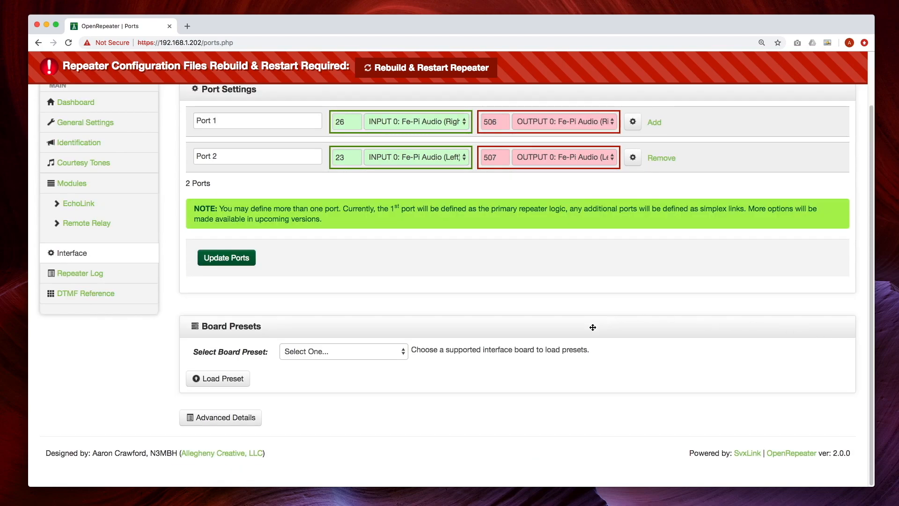
click(330, 352)
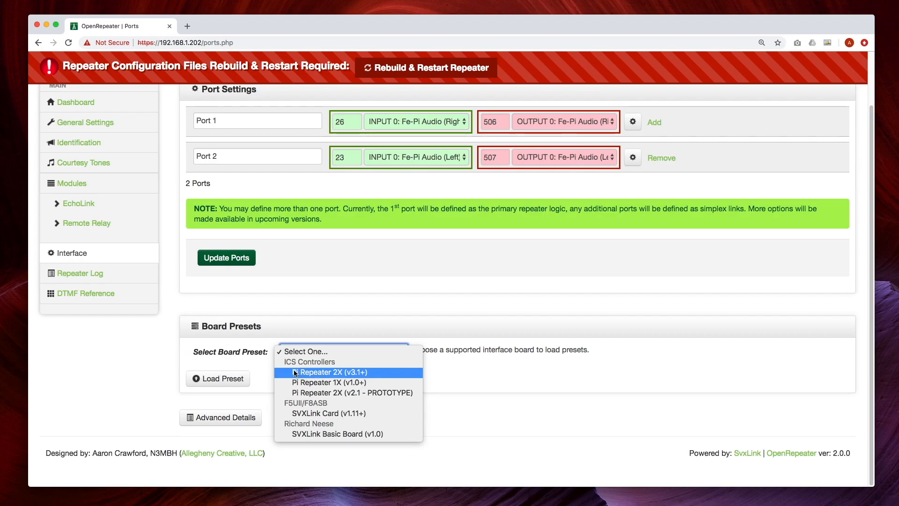
click(330, 372)
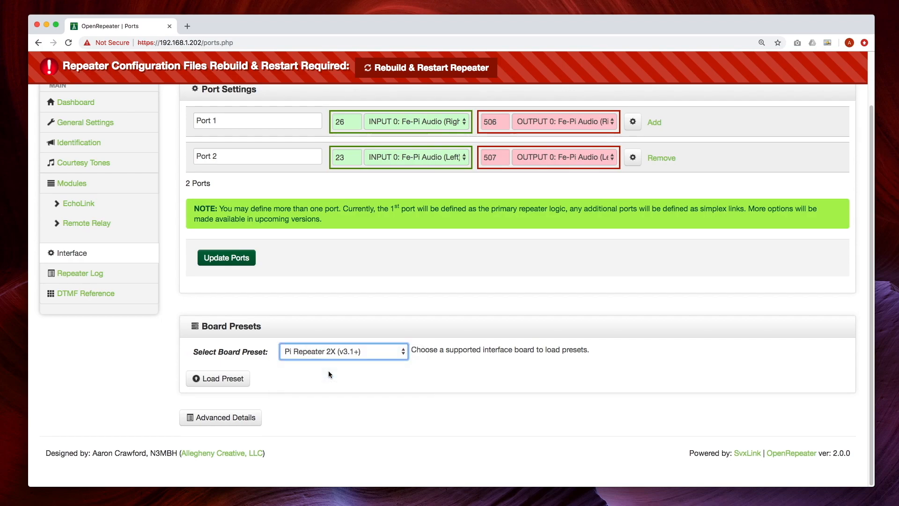
click(227, 379)
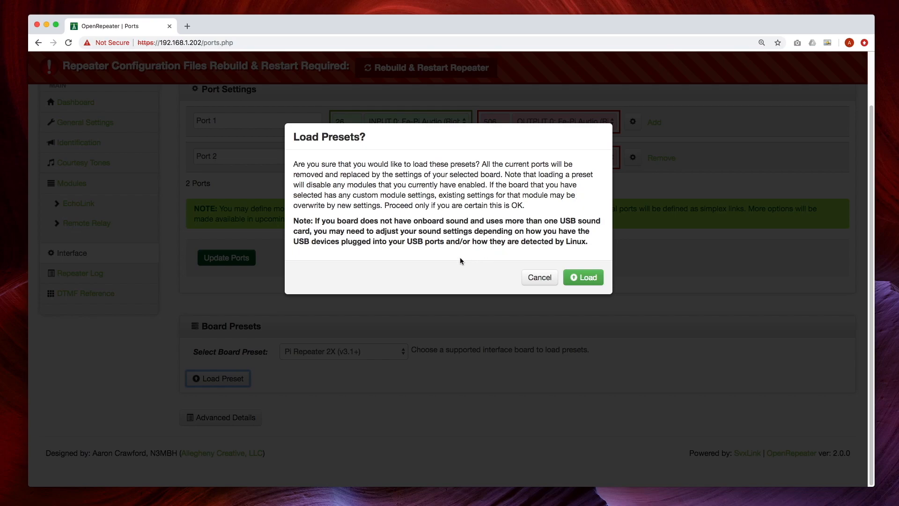
click(576, 280)
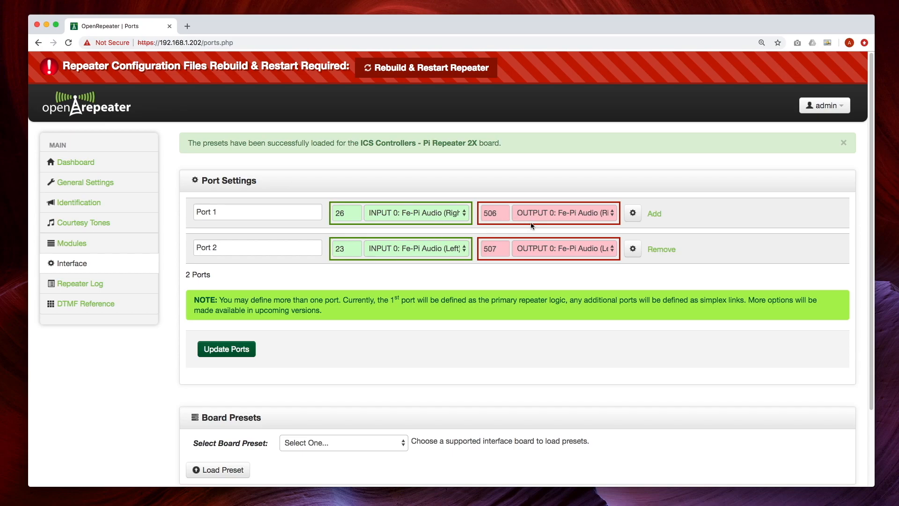
- View Port 1's extra settings, then Port 2's COS, Active Low RX and Active High TX settings
click(633, 213)
click(582, 358)
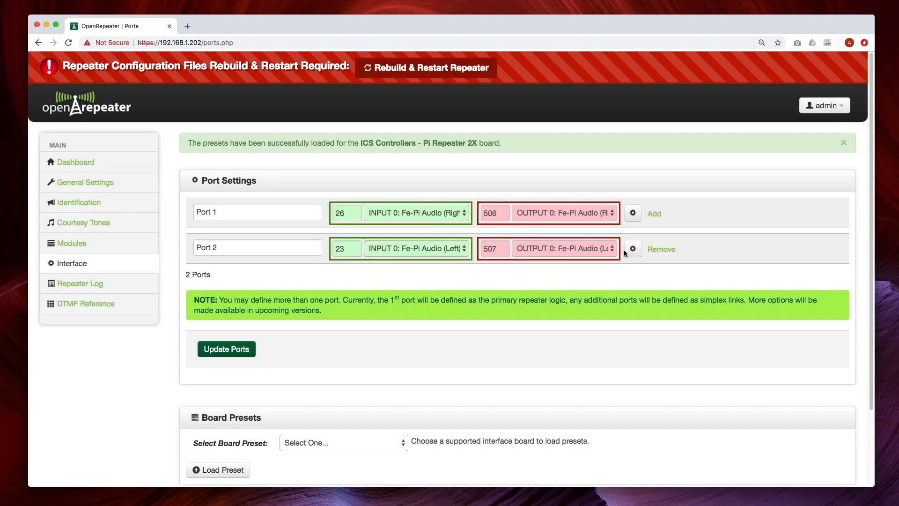
click(633, 250)
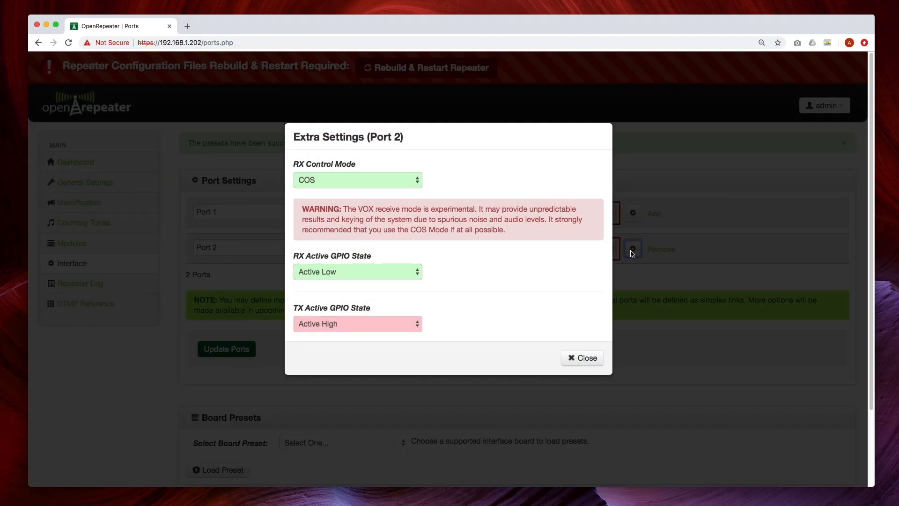
- Close Port 2's extra settings, remove Port 2, and save the single-port configuration
click(582, 358)
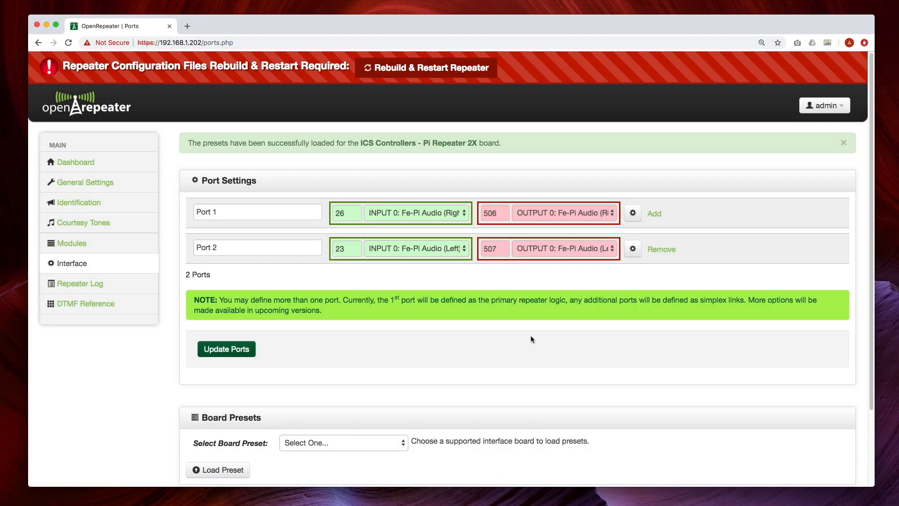
click(657, 250)
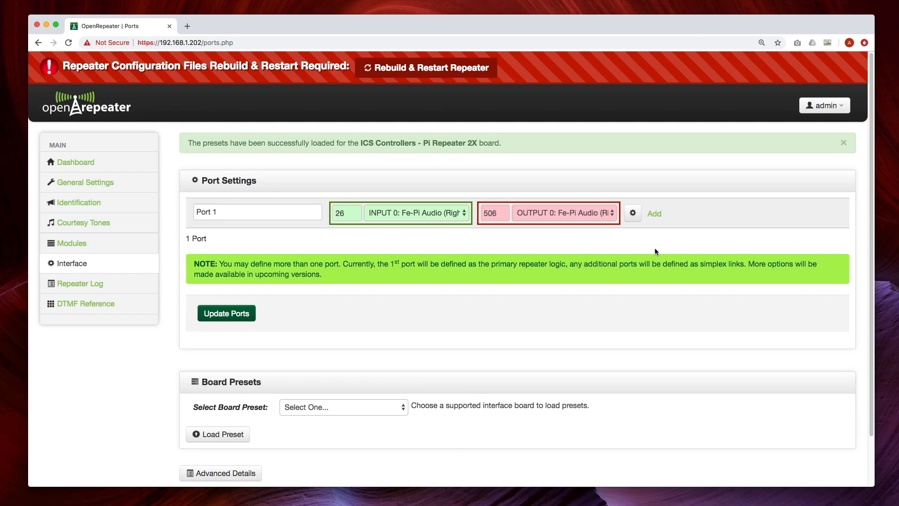
click(216, 314)
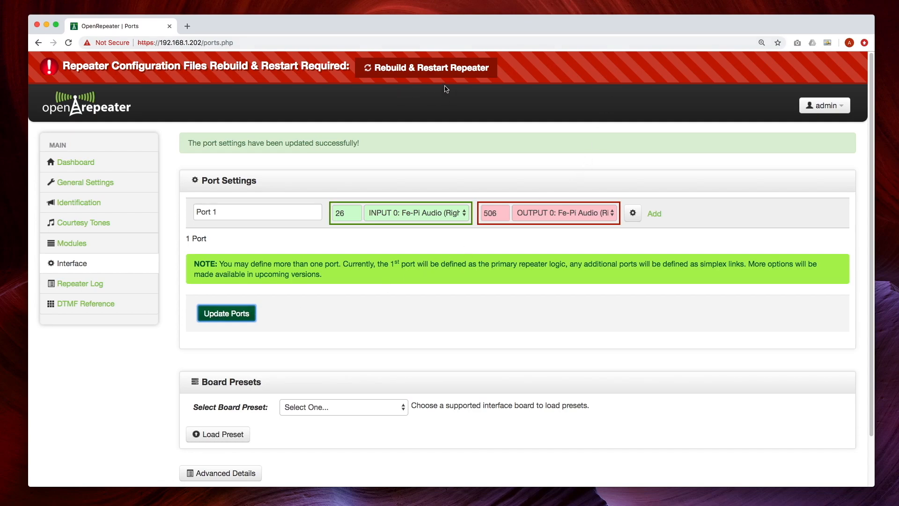
- Rebuild and restart the repeater, confirm SVXLink Active on the dashboard, then return to port settings
click(449, 69)
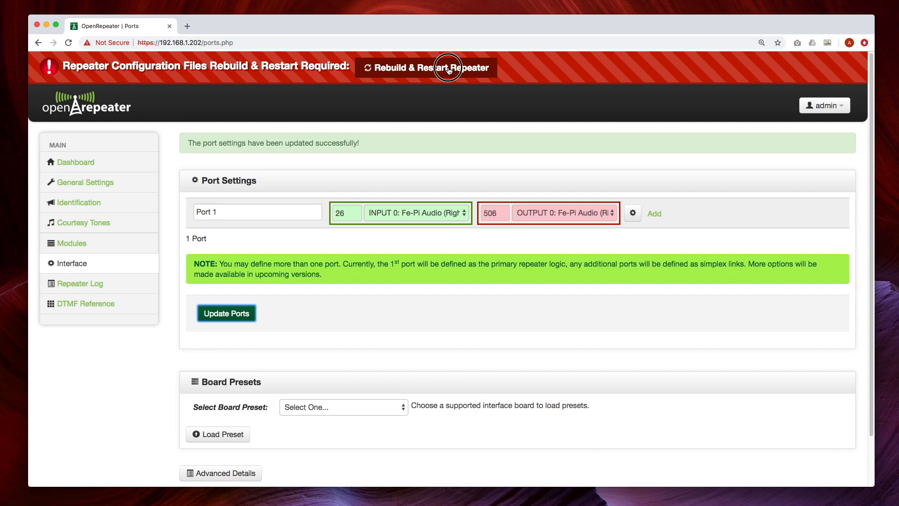
click(586, 253)
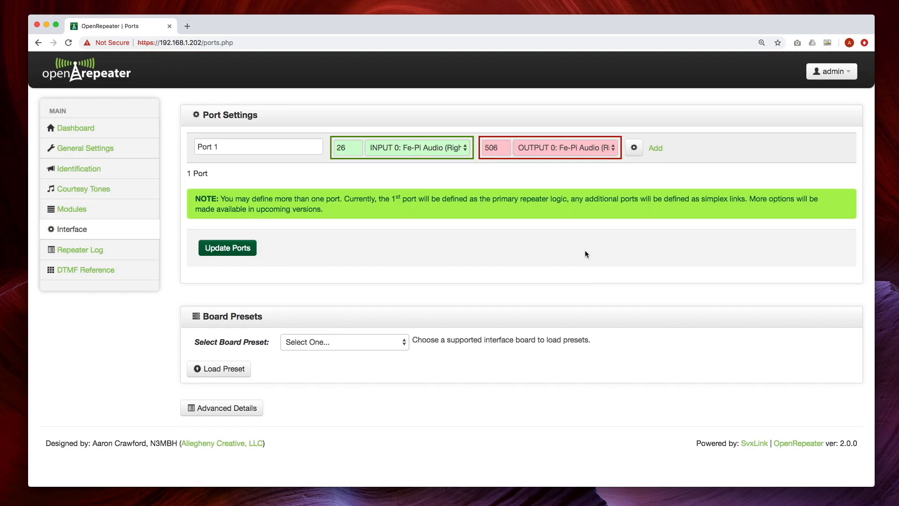
click(75, 129)
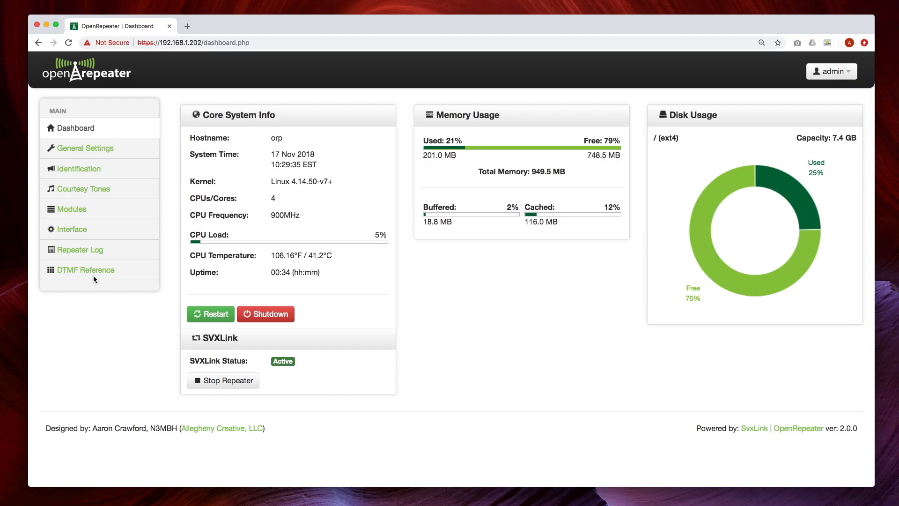
click(72, 229)
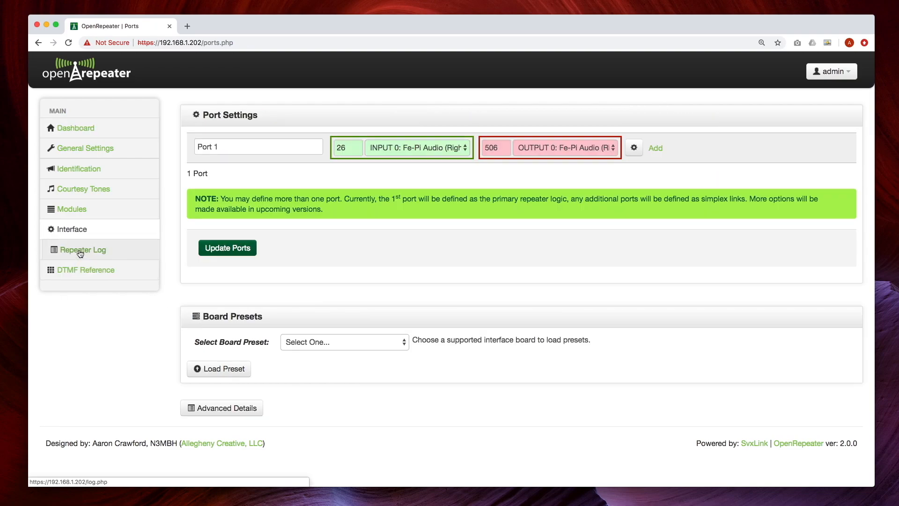
- Show the Active Repeater Log with SvxLink starting the Port 1 logic and transmitter ON
click(80, 253)
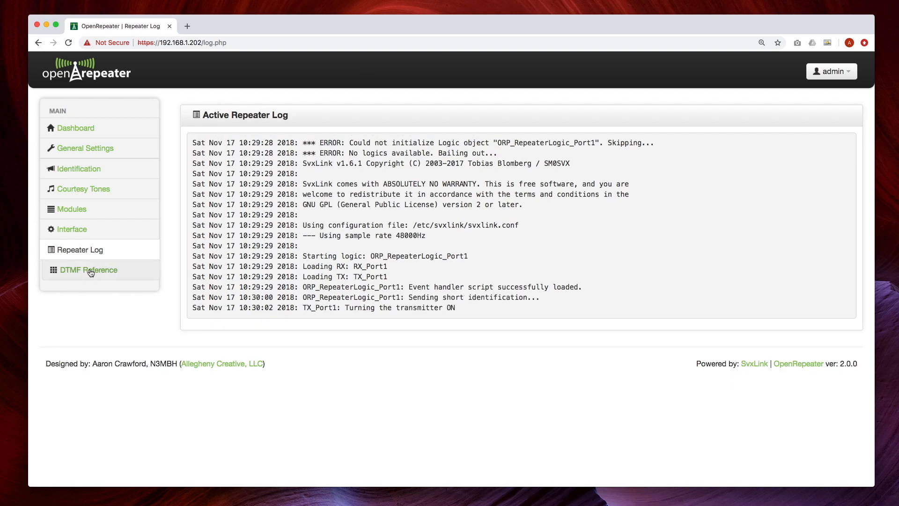
- Open the DTMF Reference page and review Force ID, remote transmitter disable/enable and Help commands
click(89, 270)
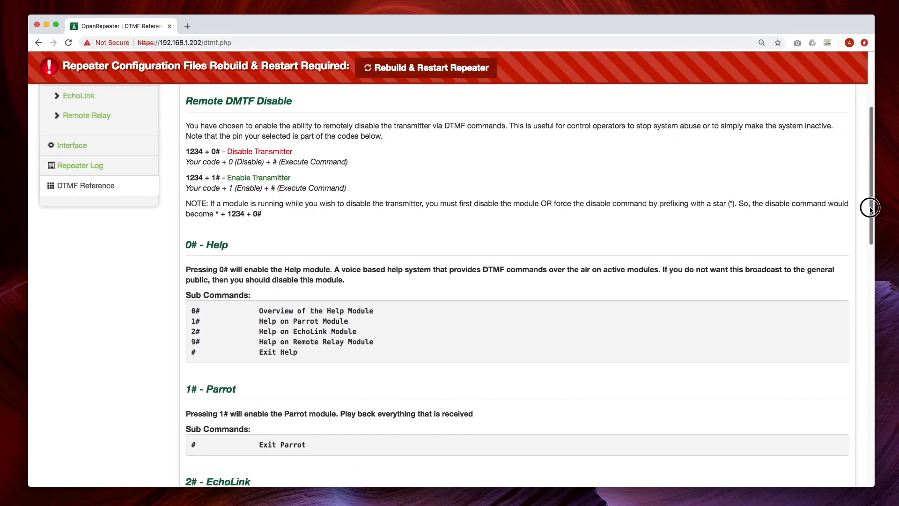
drag(871, 208, 879, 185)
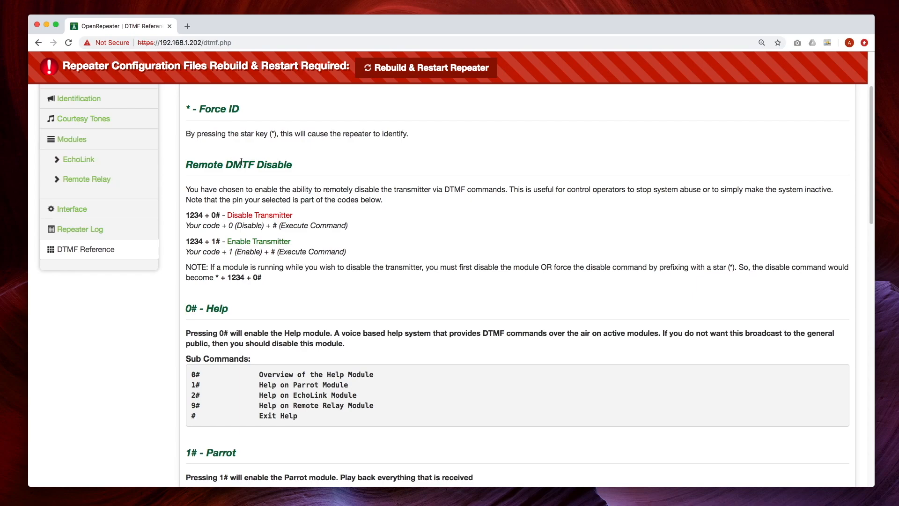
drag(874, 163, 873, 152)
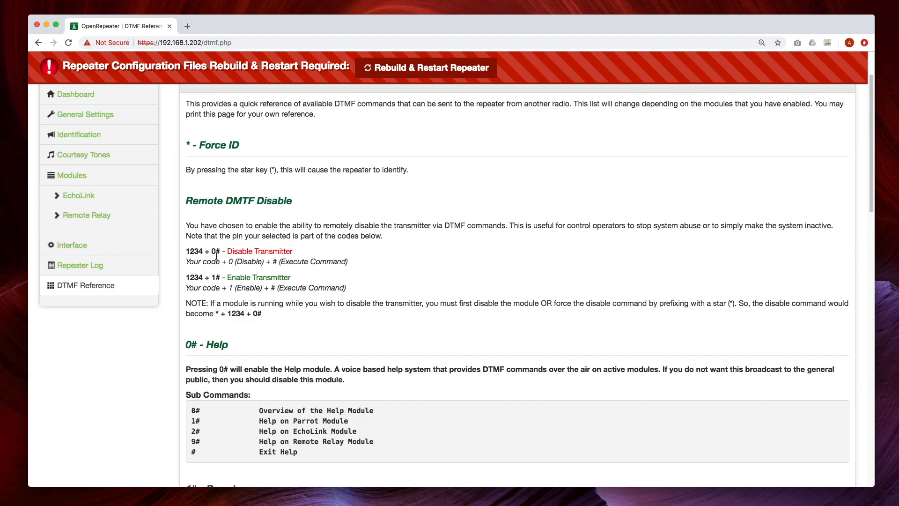
scroll(217, 258, down, 1)
scroll(164, 211, up, 3)
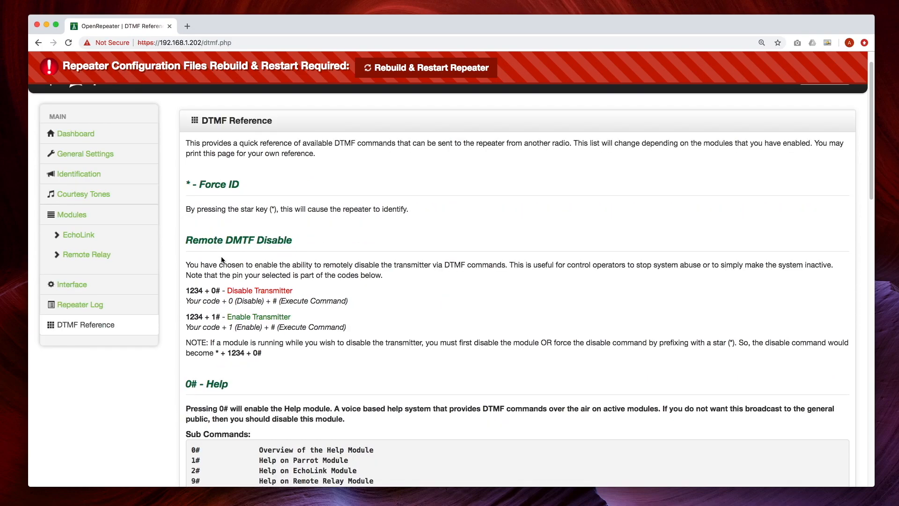
click(86, 135)
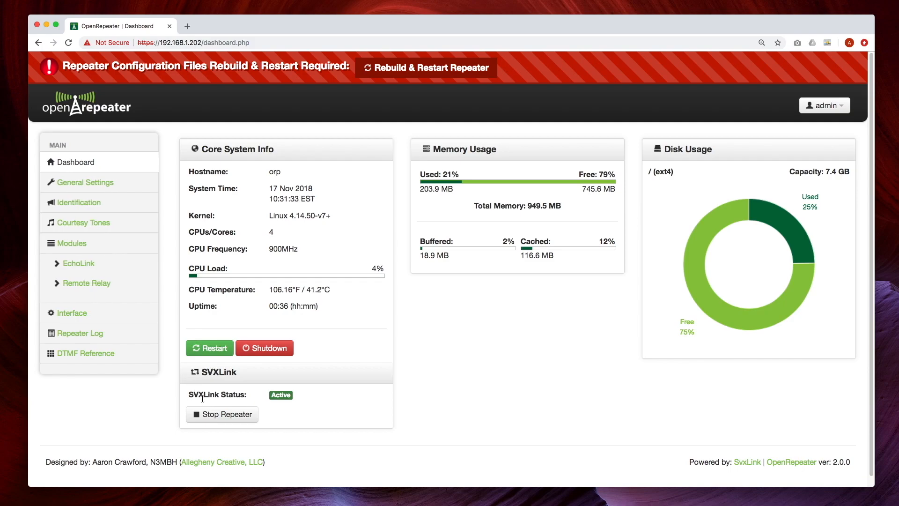
click(229, 418)
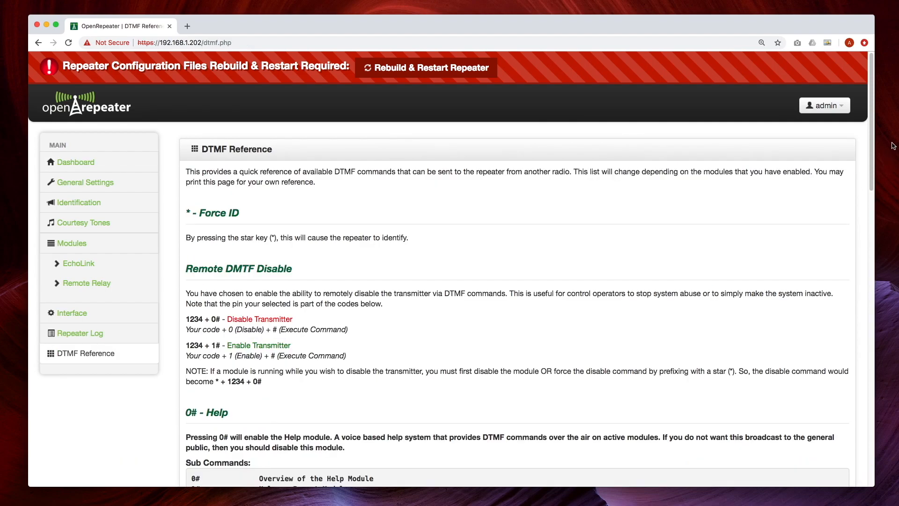
drag(872, 141, 871, 218)
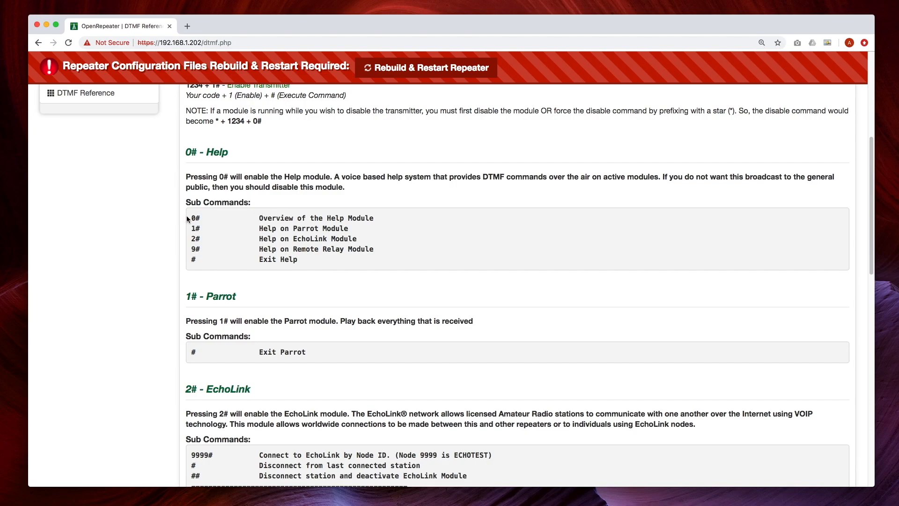
drag(190, 218, 349, 266)
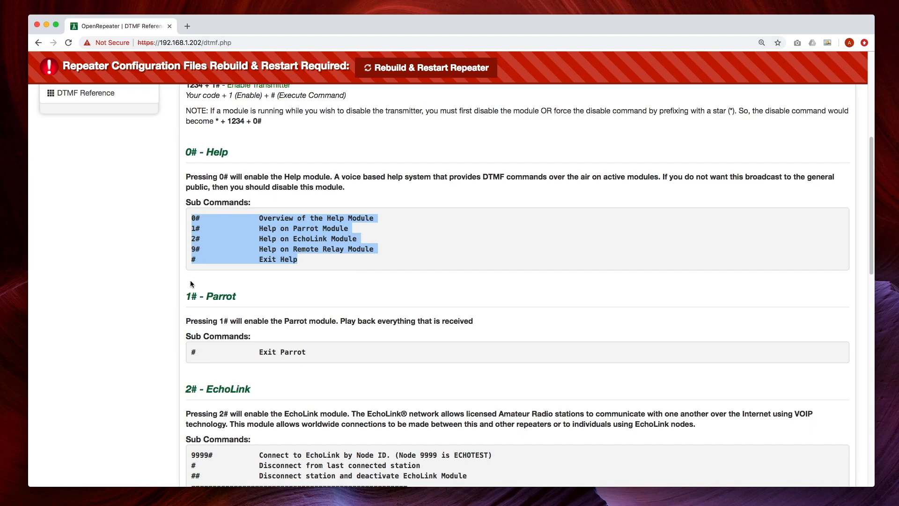
click(186, 298)
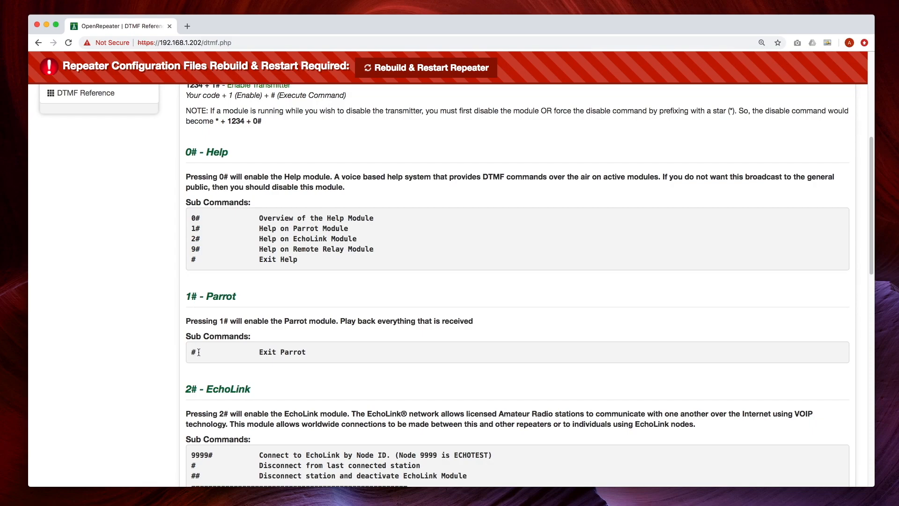
click(196, 352)
drag(871, 174, 864, 243)
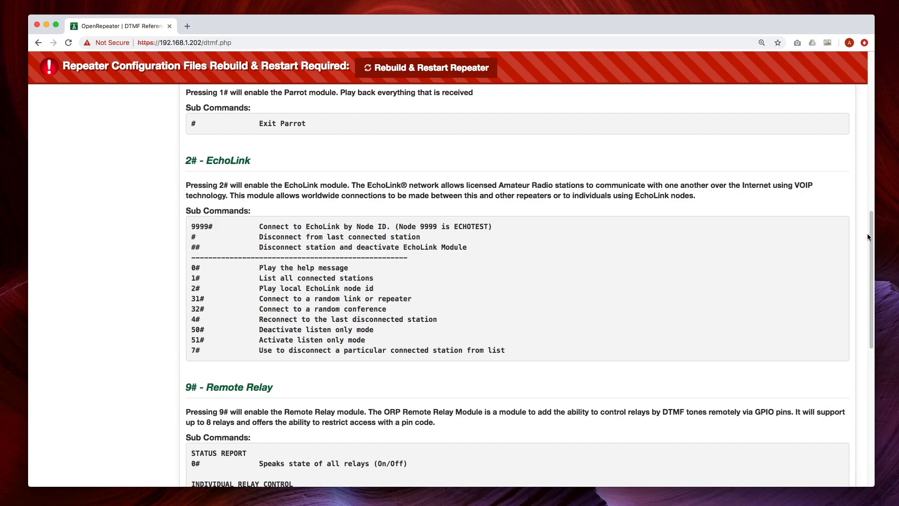
drag(872, 228, 872, 247)
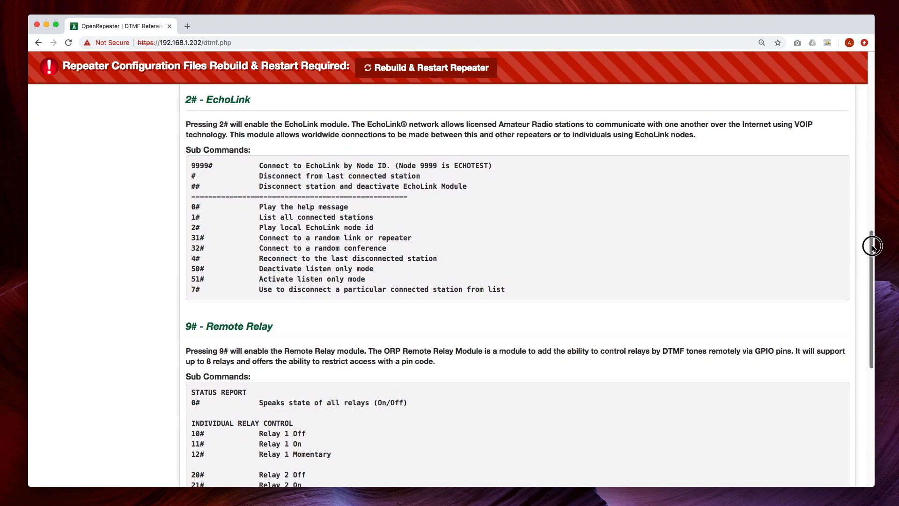
drag(872, 246, 884, 324)
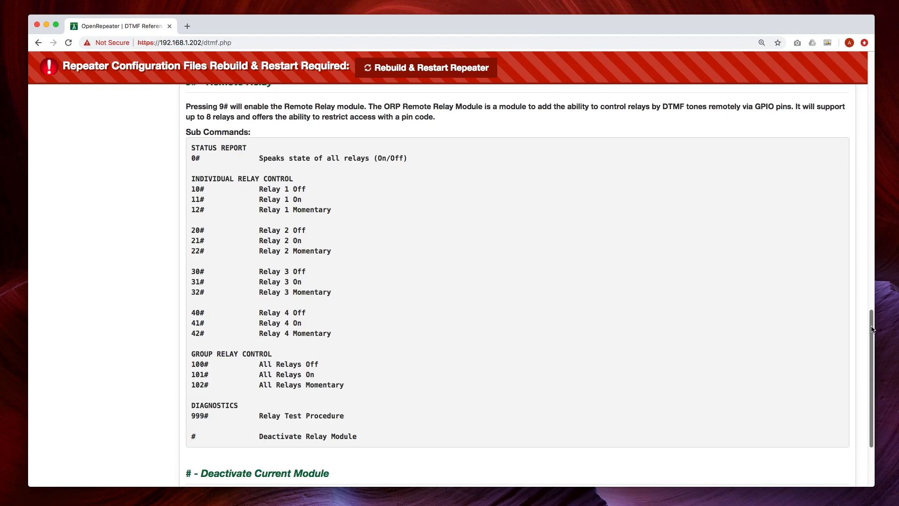
mouse_move(876, 328)
mouse_down()
mouse_move(876, 291)
mouse_move(873, 329)
mouse_up()
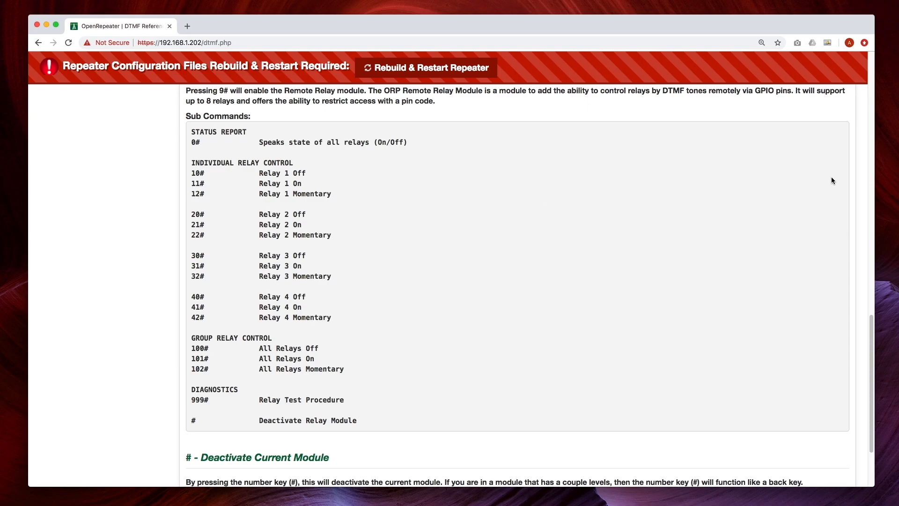
drag(871, 327, 873, 349)
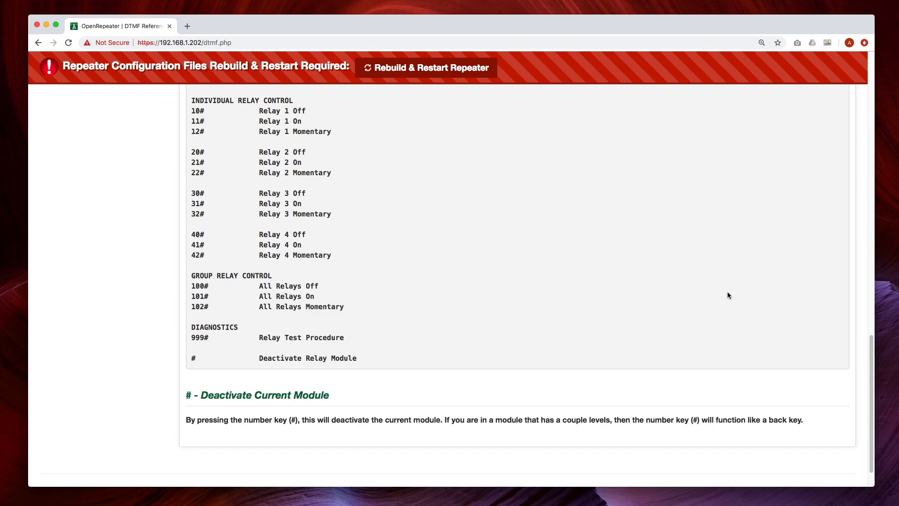
drag(871, 356, 870, 103)
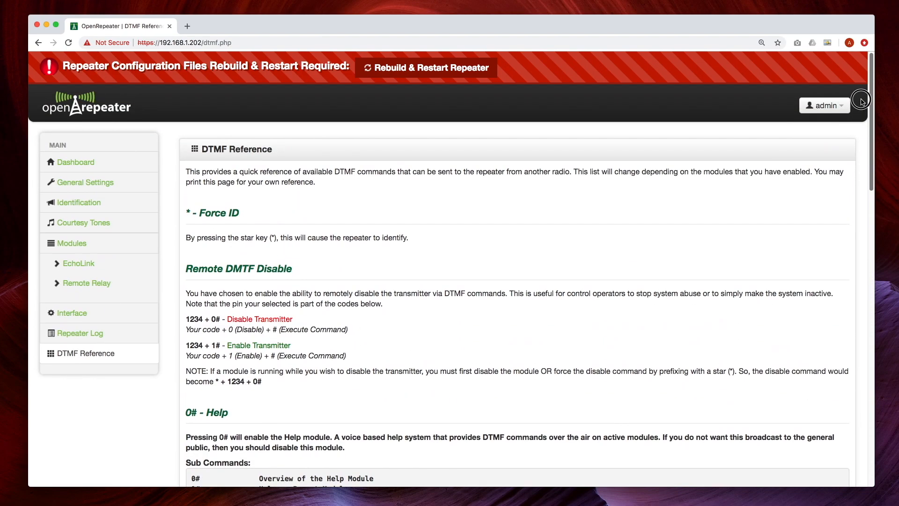
- Rebuild and restart the repeater to clear the rebuild notice, then open the admin account menu
click(434, 69)
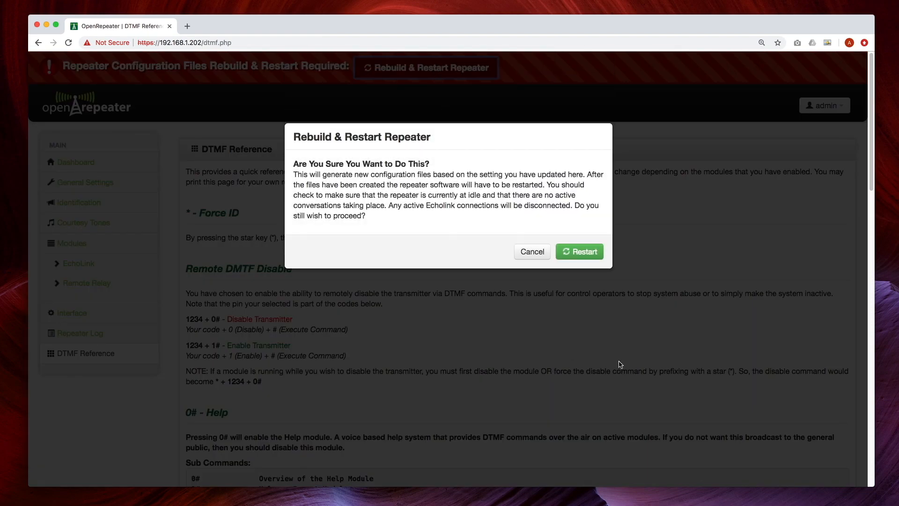
click(576, 253)
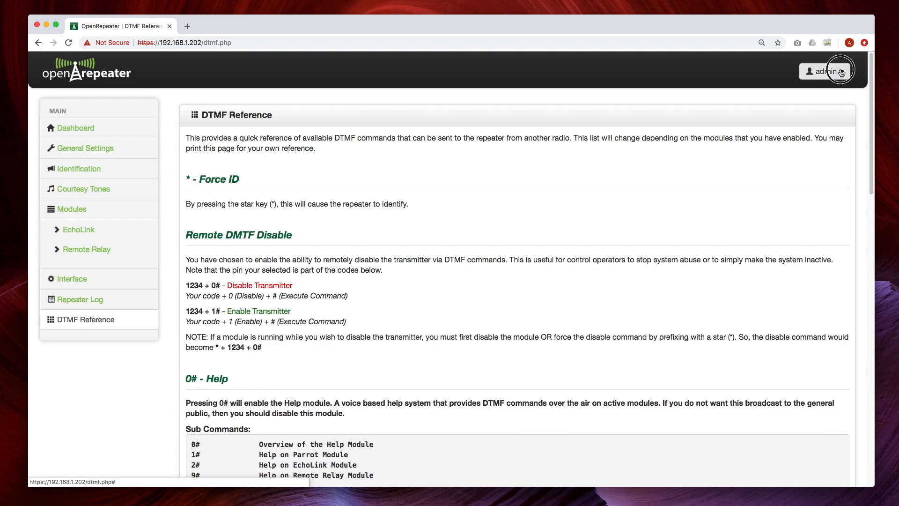
click(841, 72)
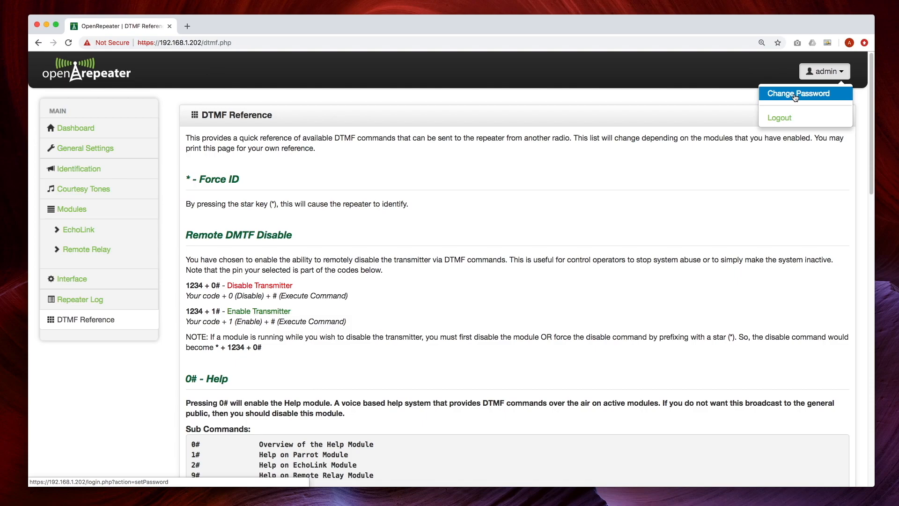
click(795, 96)
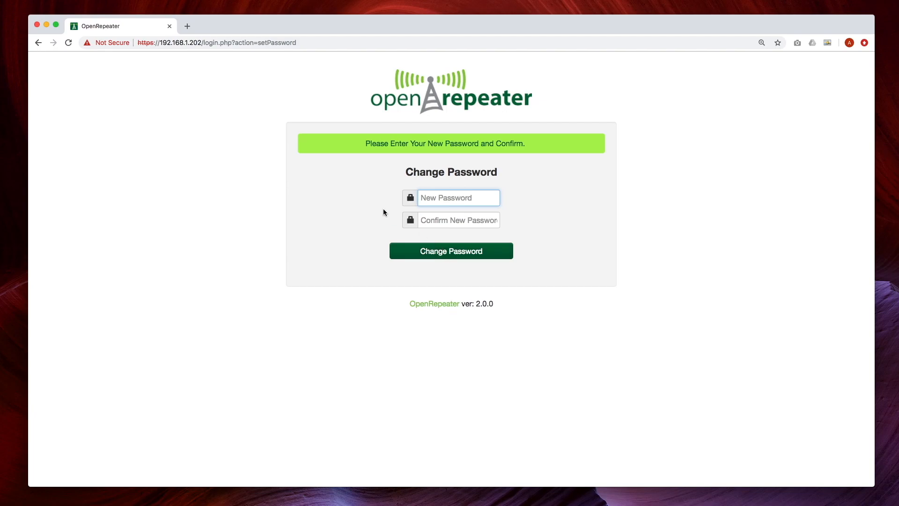
click(38, 43)
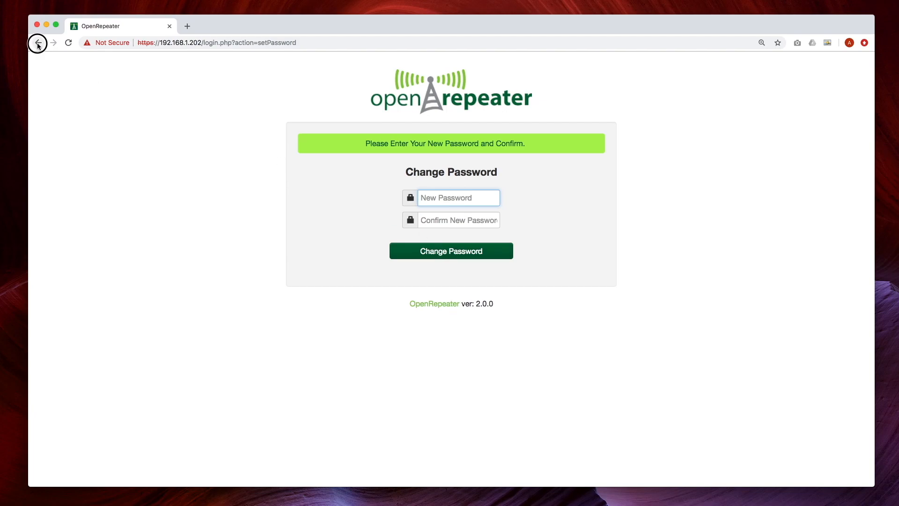